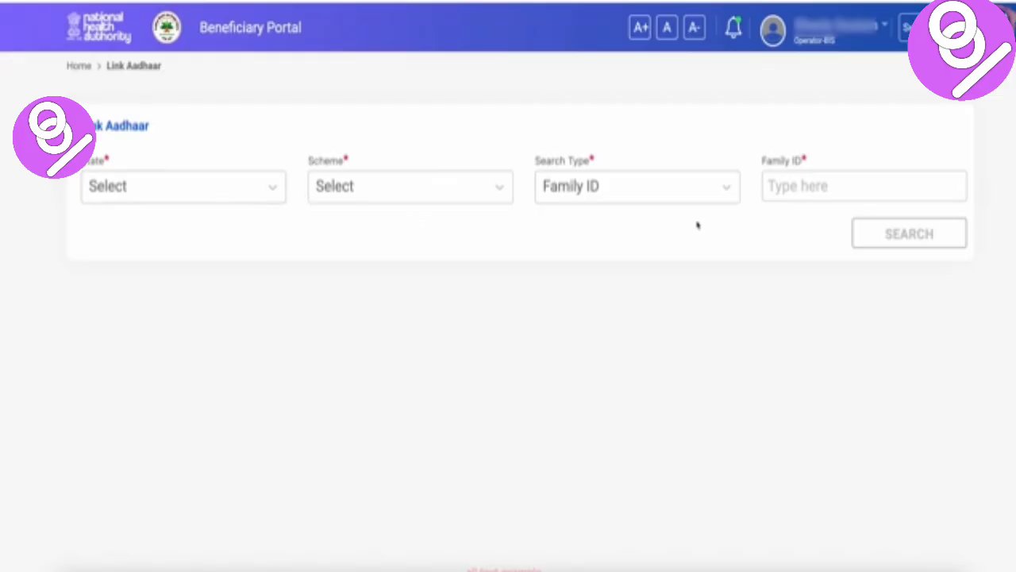
Go back to the dashboard and open the menu listing Add Family Member, Download Card and Card Delivery
left_click(262, 192)
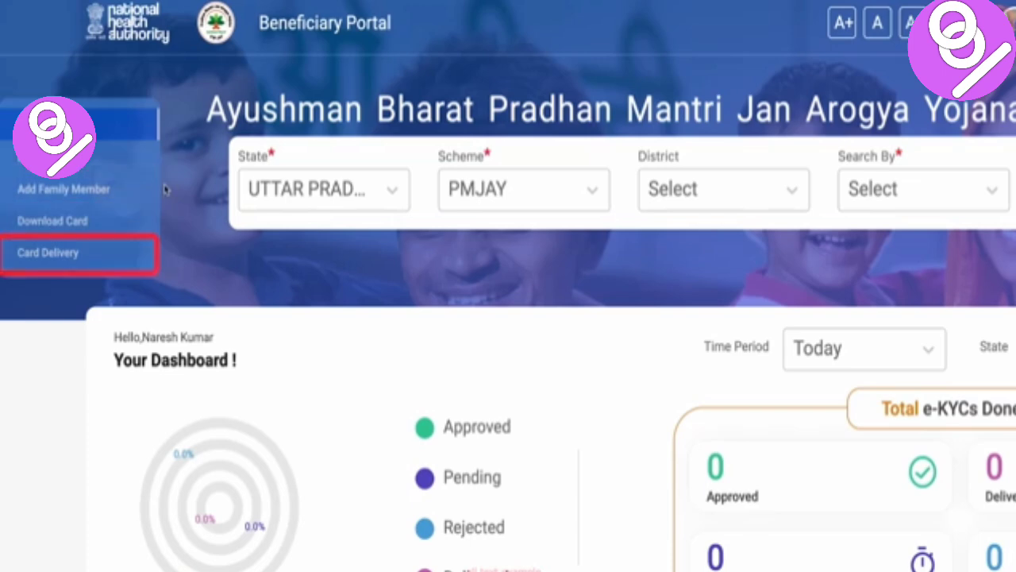
left_click(157, 252)
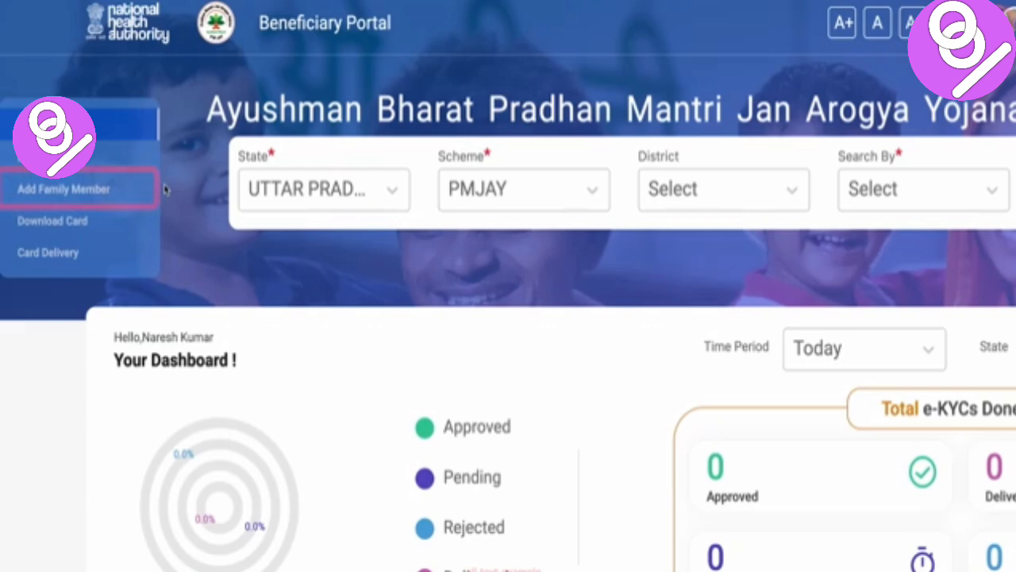
Start a new family member with state UTTAR PRADESH, scheme PMJAY, and the pasted Family ID
left_click(162, 189)
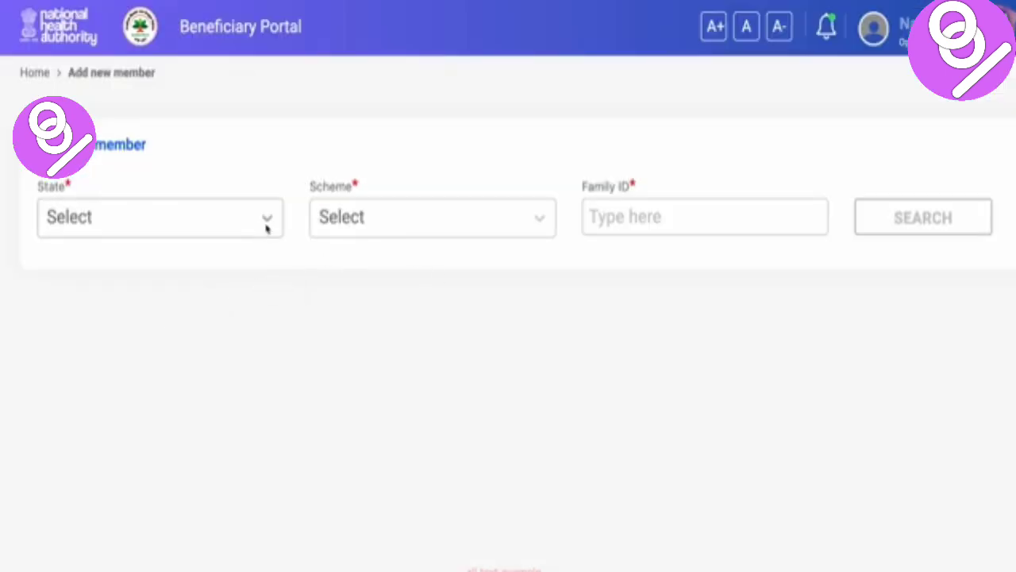
left_click(266, 228)
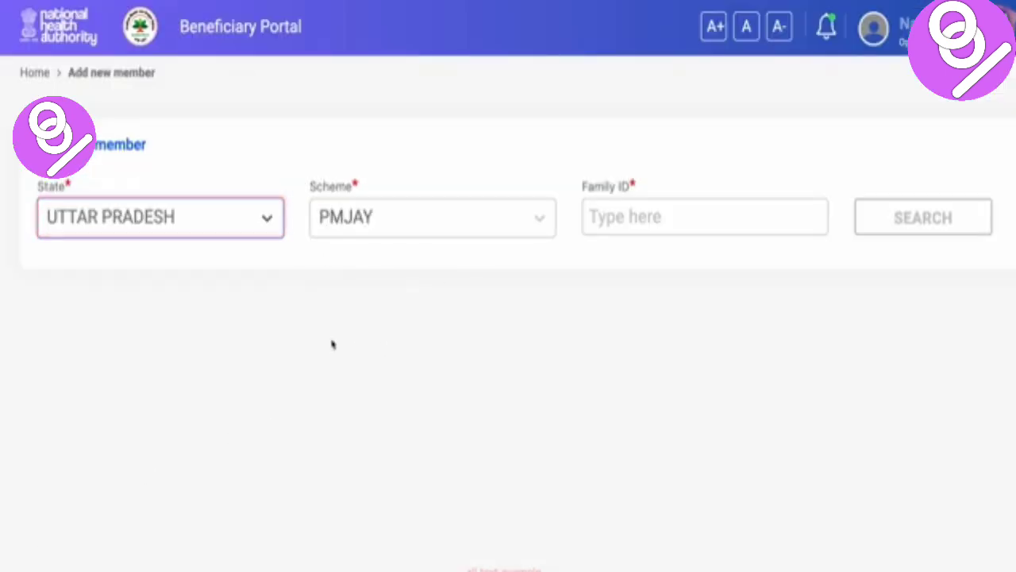
left_click(465, 229)
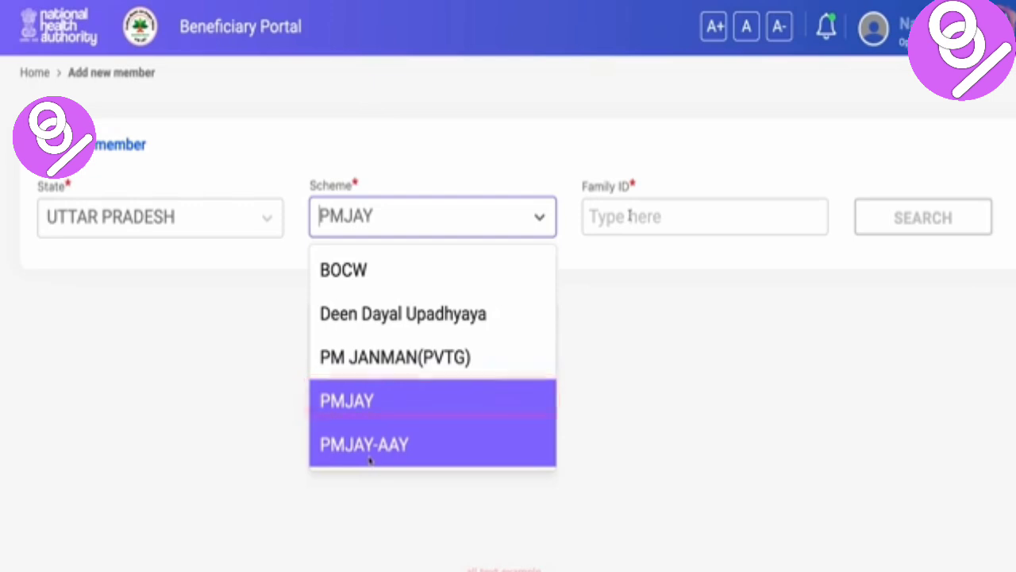
left_click(355, 413)
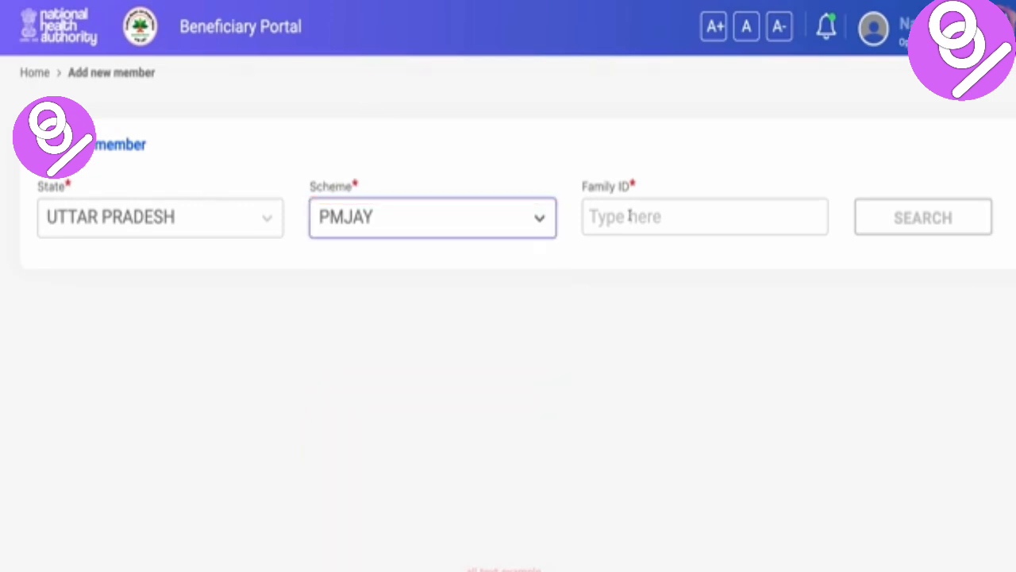
left_click(630, 216)
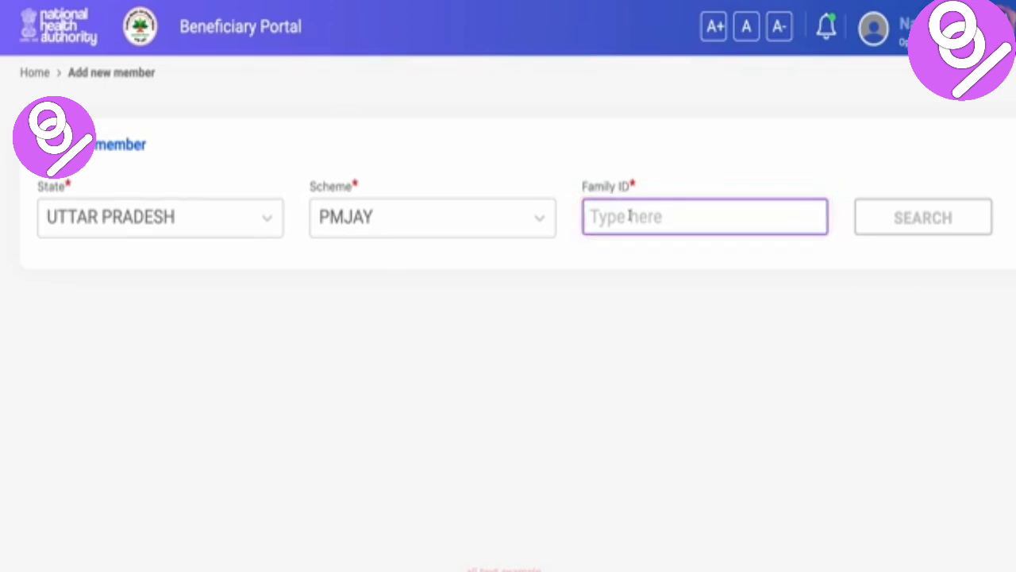
key("ctrl+v")
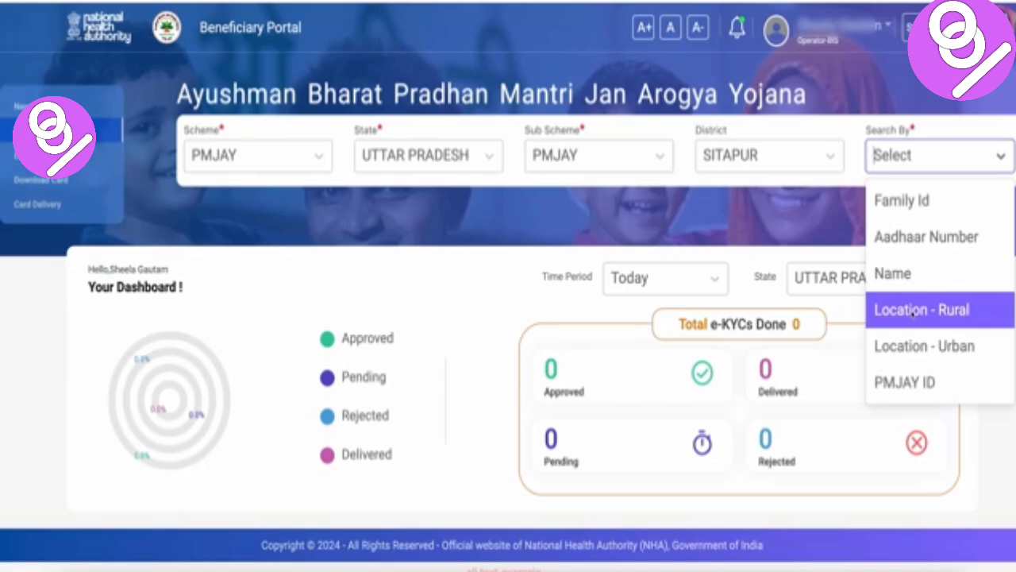
Search beneficiaries by Location - Rural and copy the family's ID number from the results
left_click(917, 310)
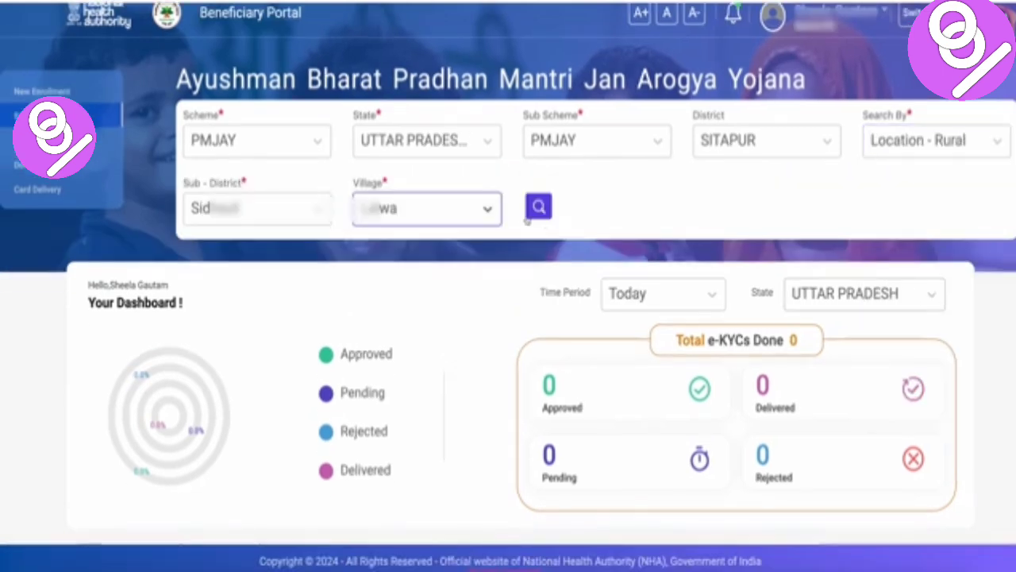
left_click(537, 218)
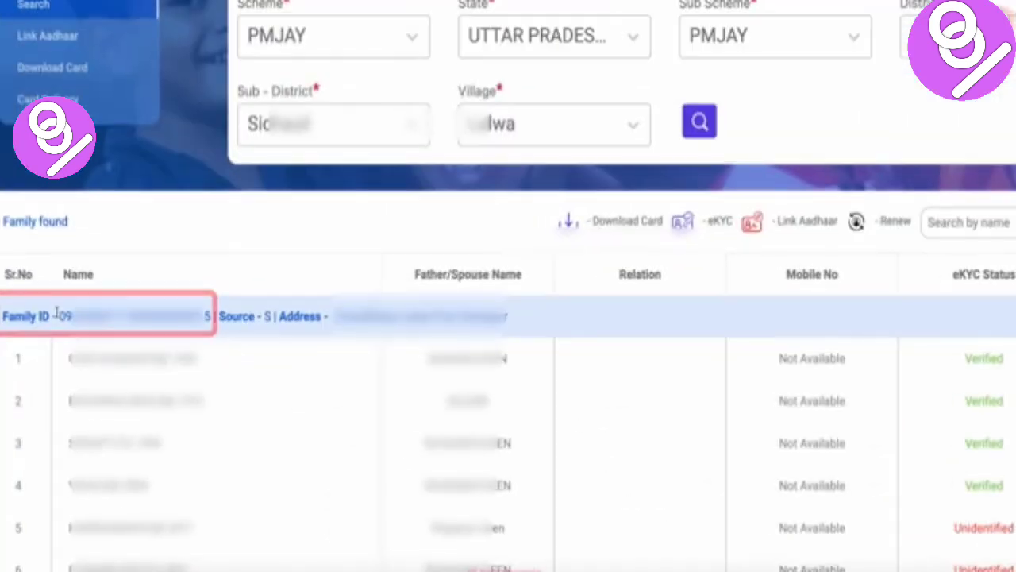
left_click_drag(45, 371, 155, 371)
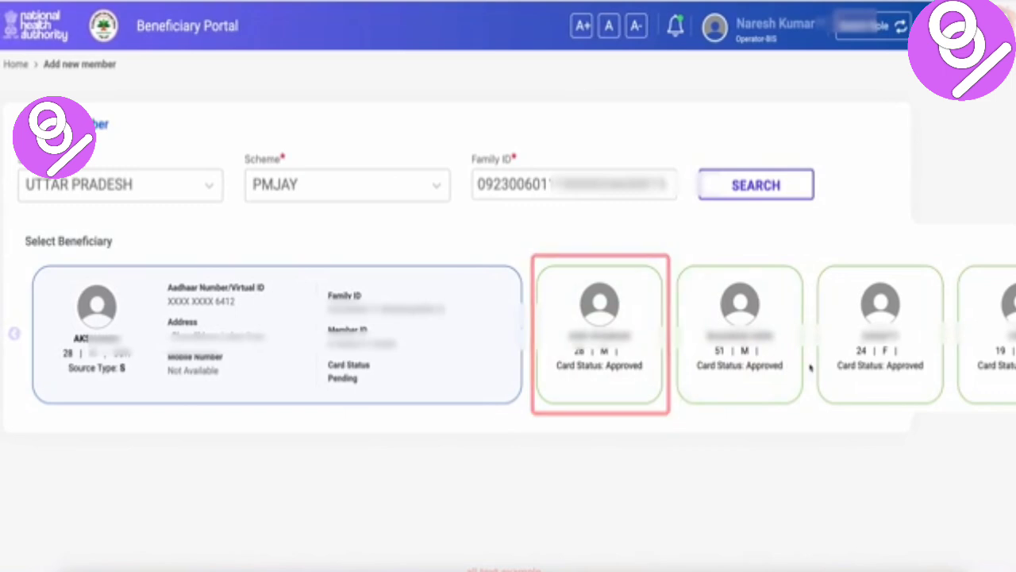
Pick the authenticating family member's card and choose Aadhaar OTP for primary member authentication
left_click(597, 367)
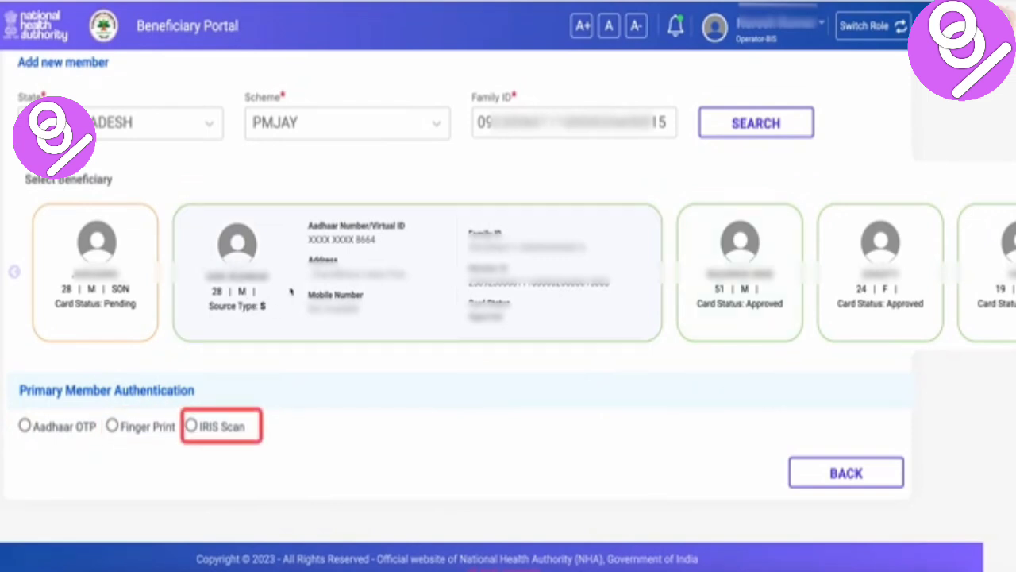
left_click(25, 426)
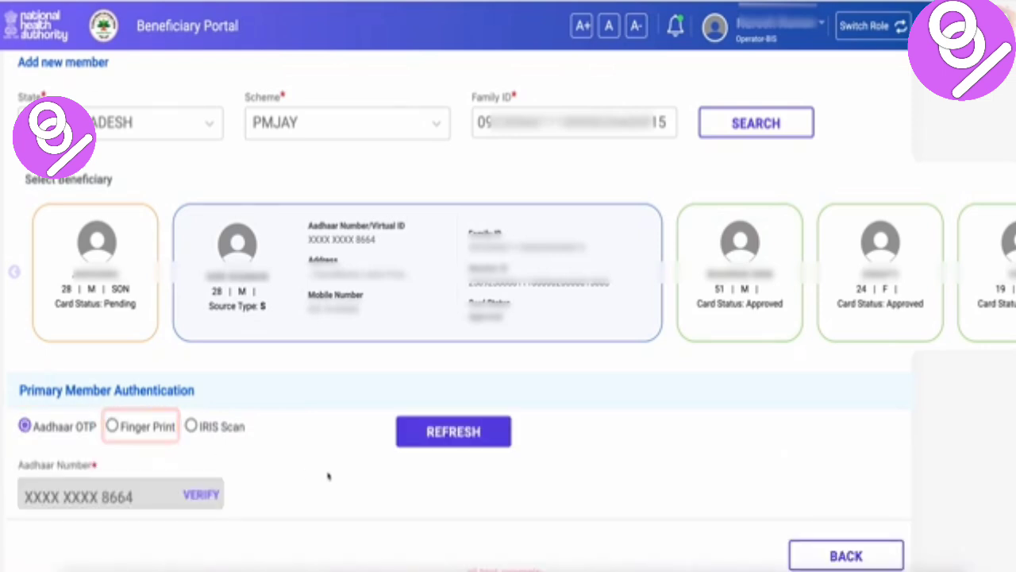
scroll(328, 476, "down", 2)
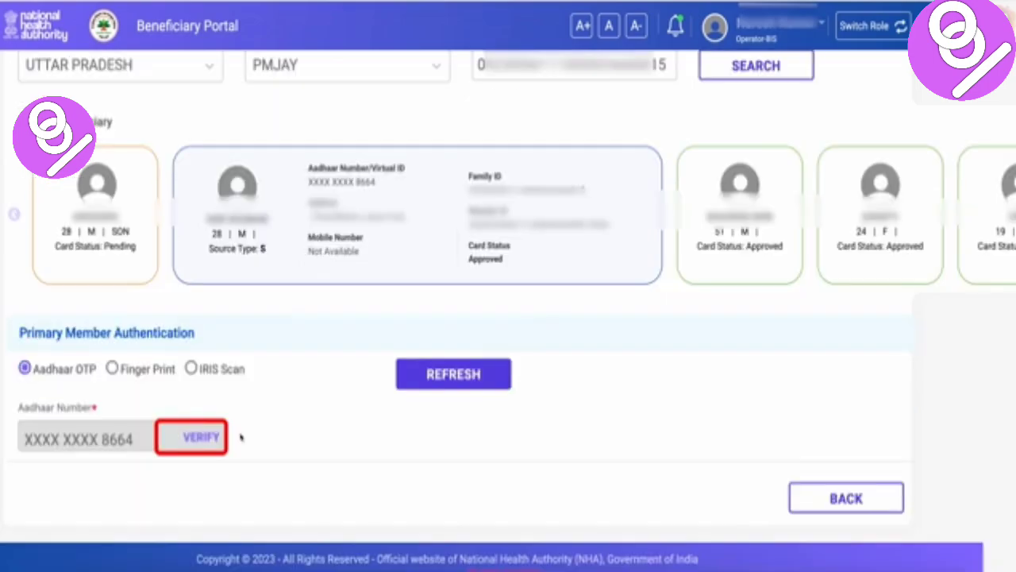
Verify the primary member's Aadhaar, consent to ABHA linking, and enter the received OTP
left_click(217, 446)
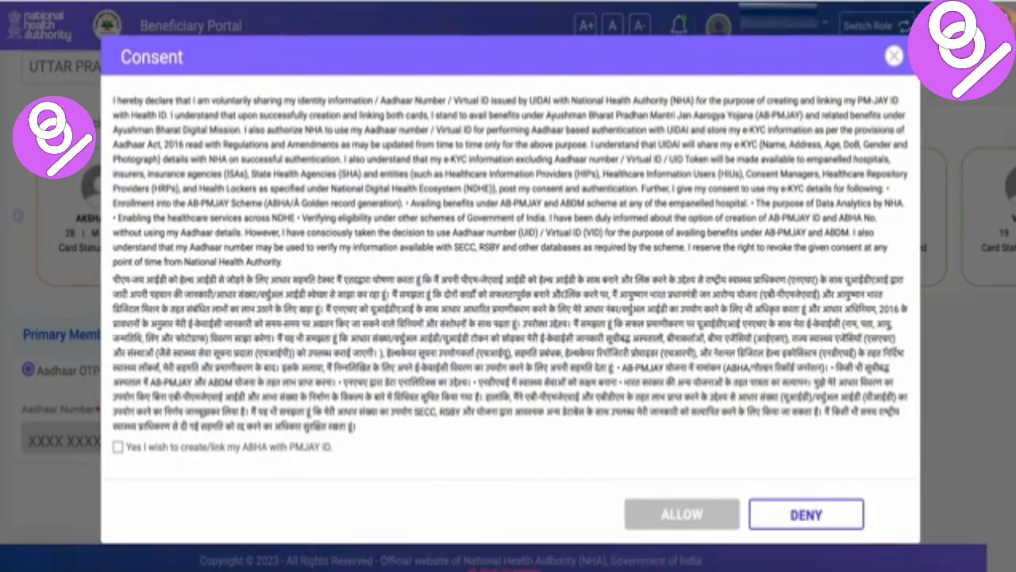
left_click(118, 447)
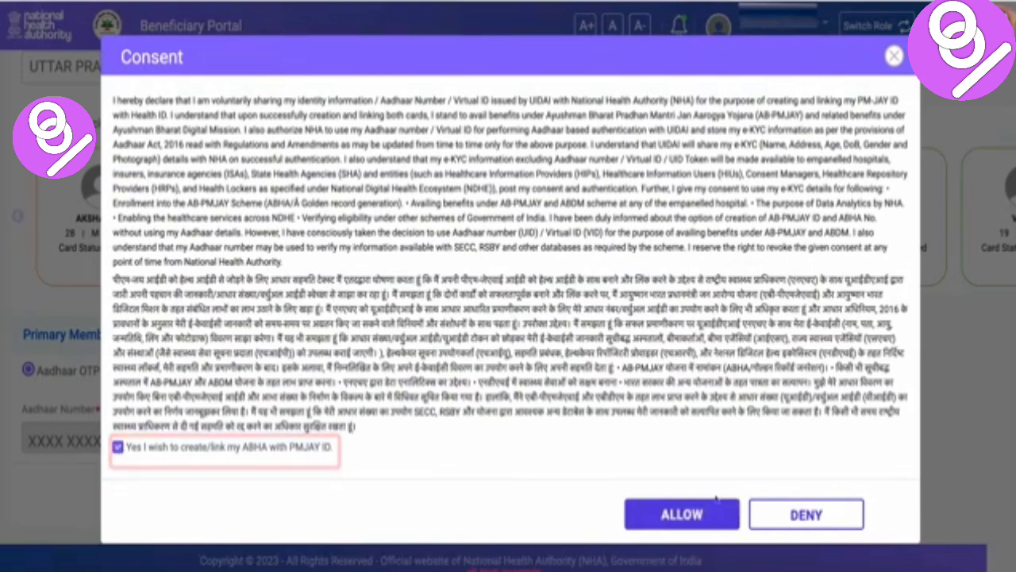
left_click(697, 517)
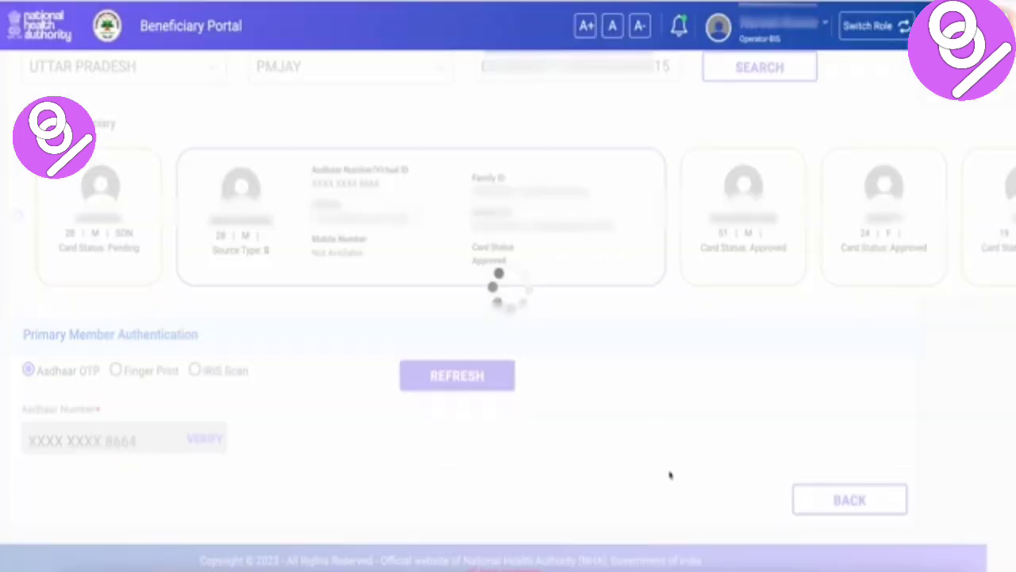
scroll(455, 484, "down", 1)
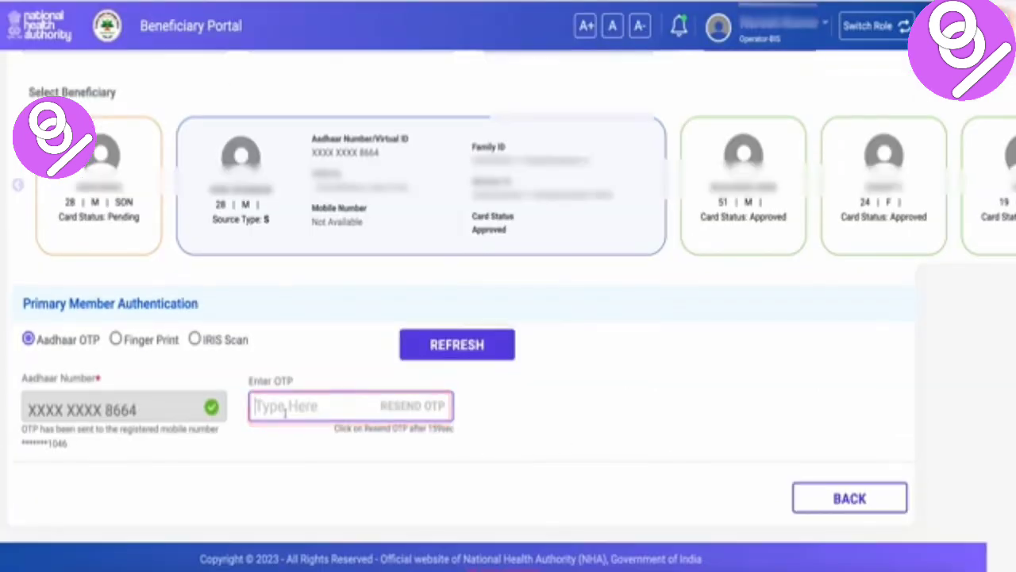
left_click(305, 414)
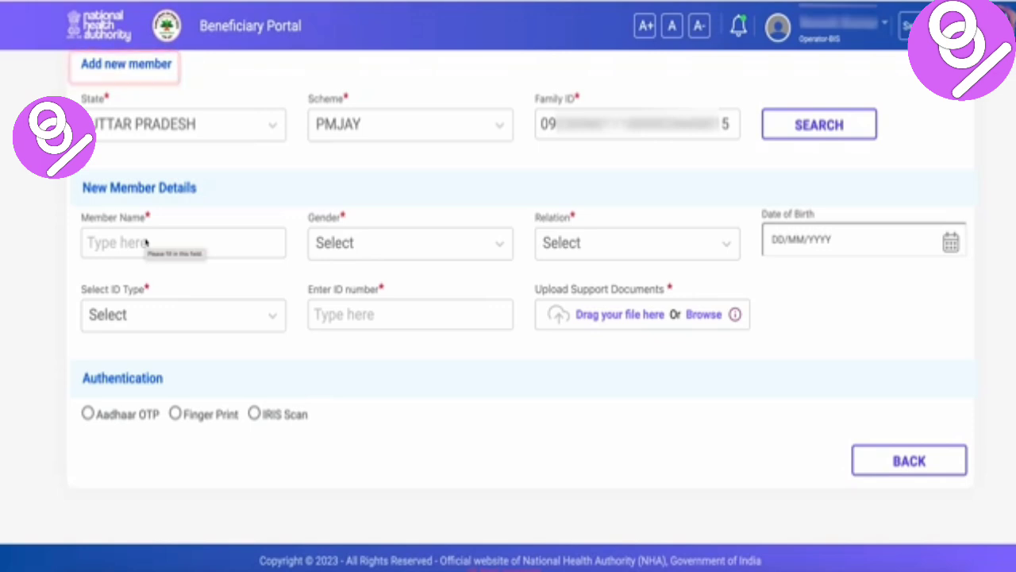
Enter the new member's name, with Gender Female and Relation DAUGHTER
left_click(143, 244)
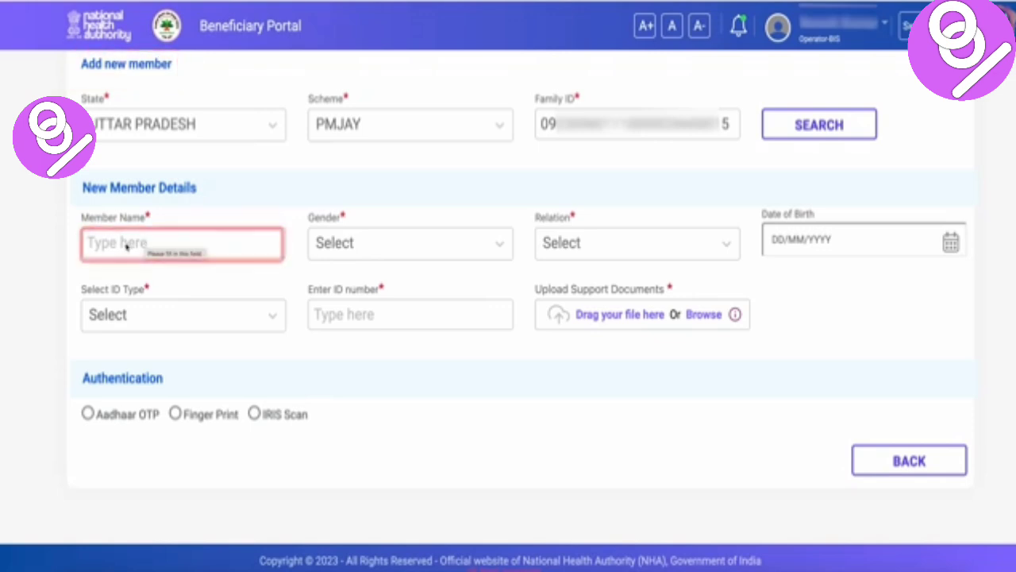
type("A")
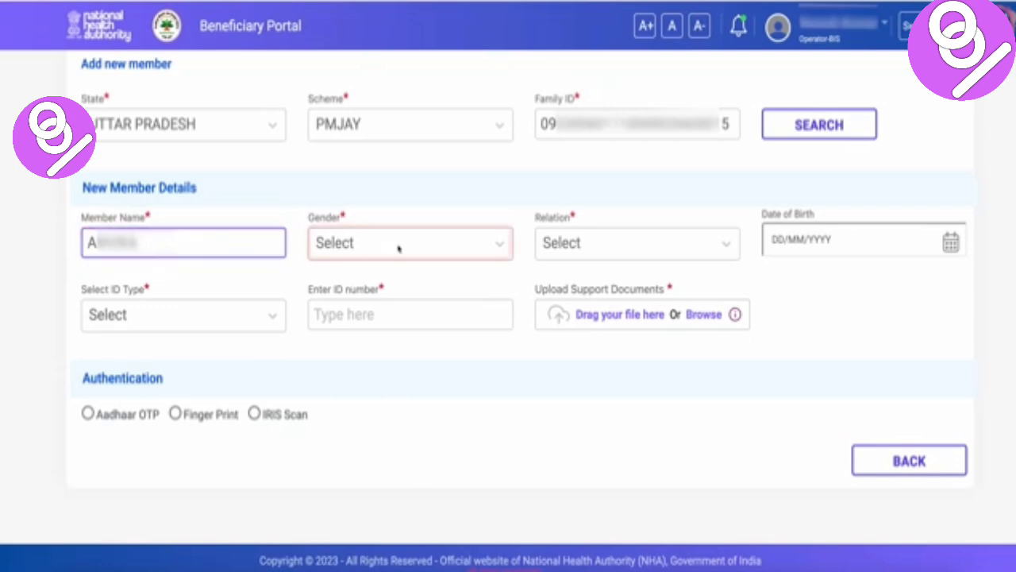
left_click(399, 249)
left_click(365, 318)
left_click(621, 248)
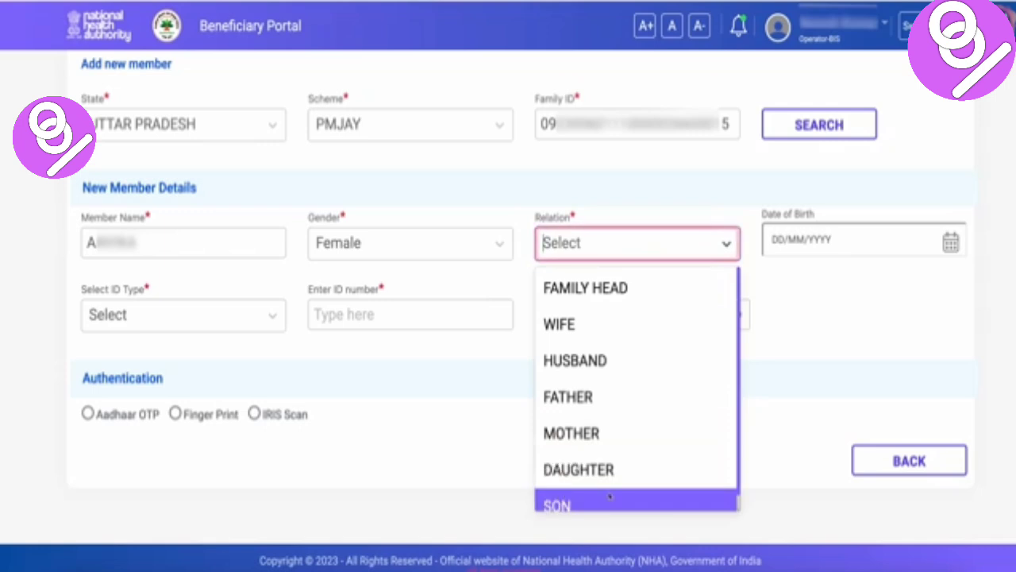
left_click(592, 456)
Set the new member's date of birth to 11/05/2023 from the calendar
left_click(950, 244)
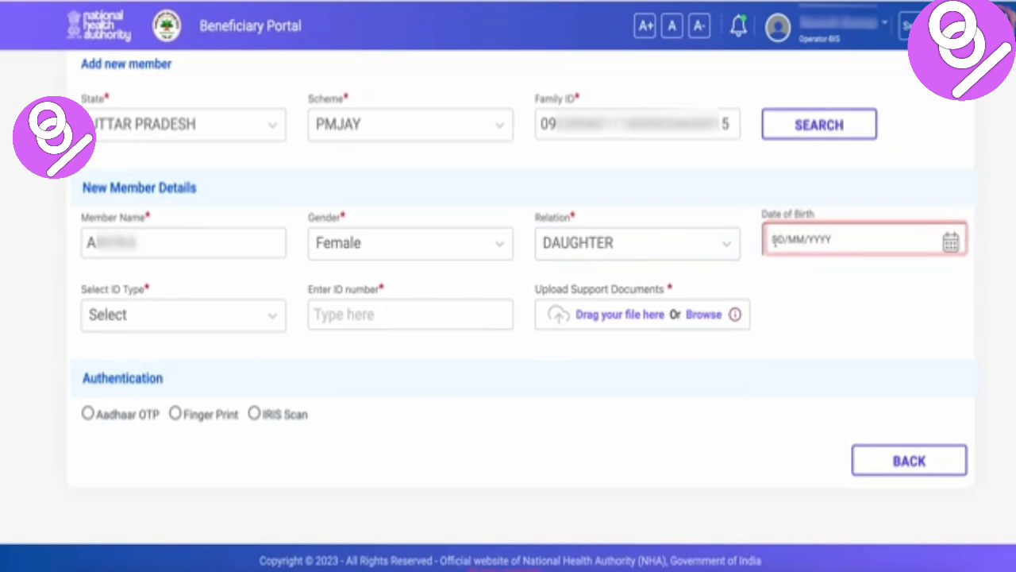
left_click(951, 244)
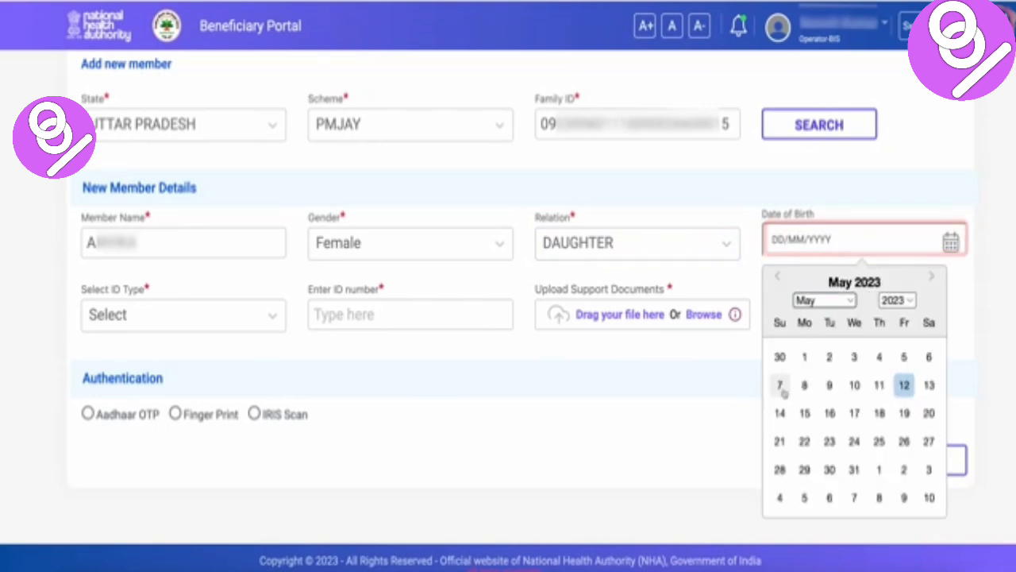
left_click(878, 385)
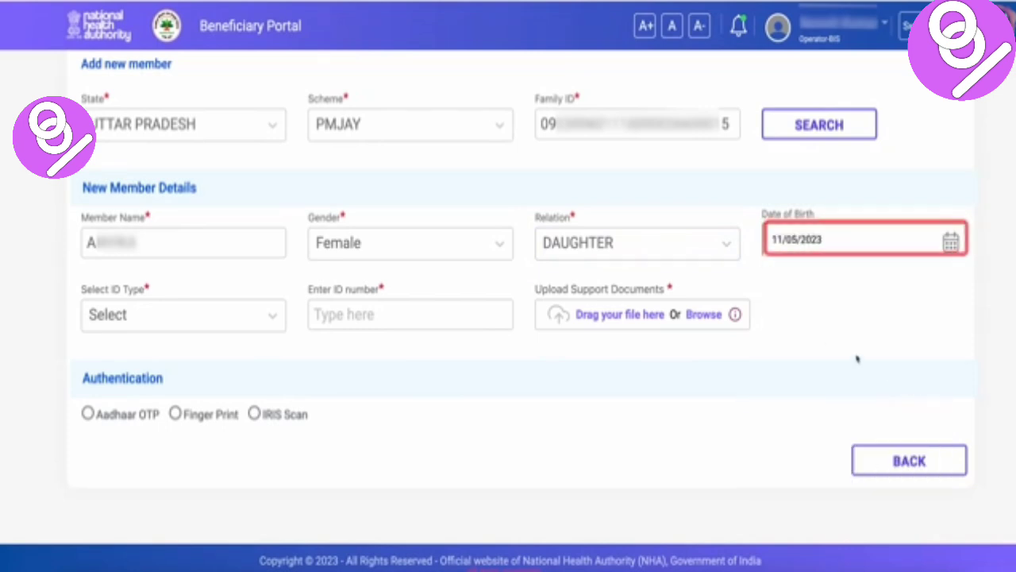
left_click(272, 314)
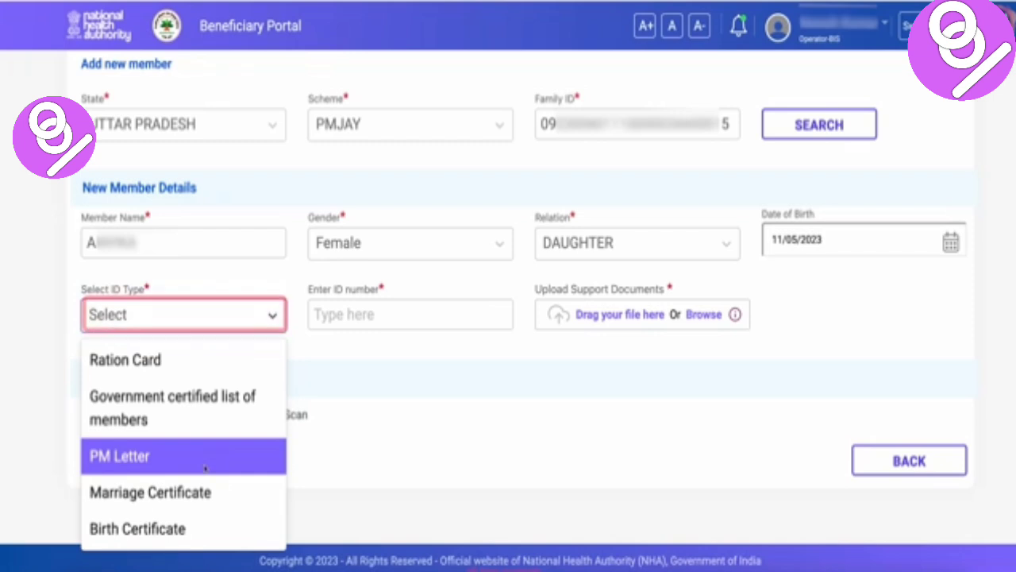
Set the ID type to Birth Certificate, enter its number, and attach the PDF support document
left_click(170, 528)
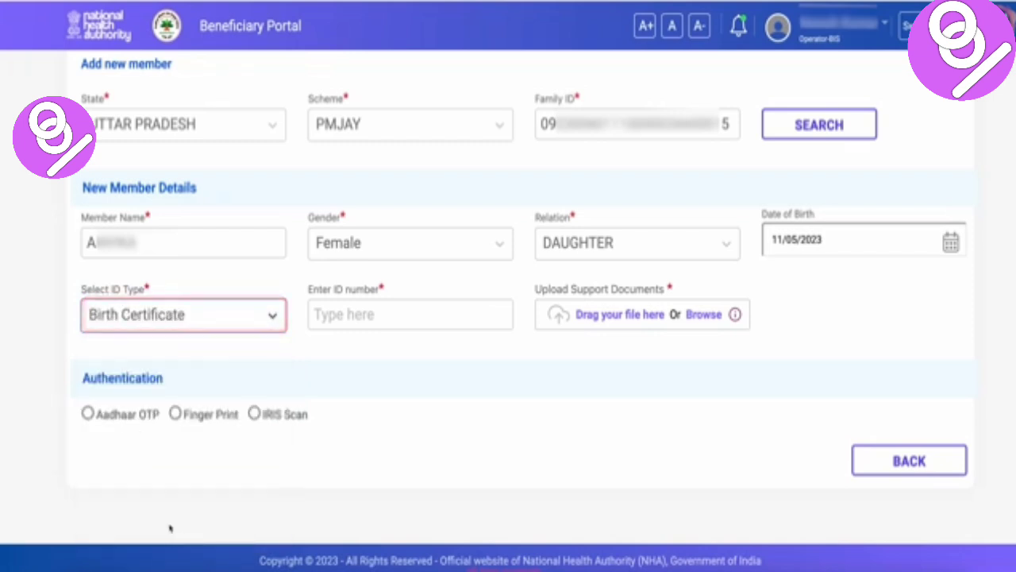
left_click(325, 315)
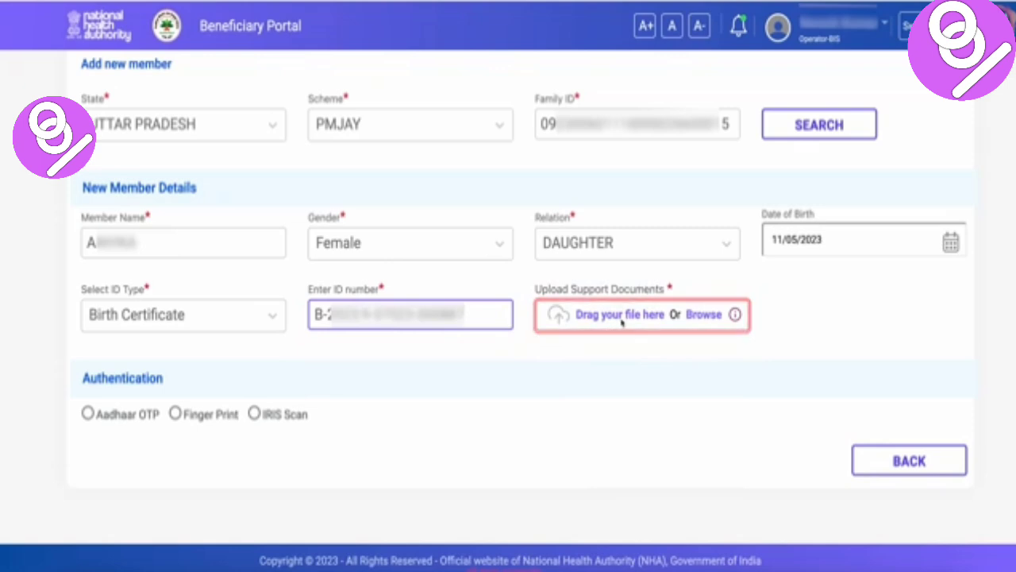
left_click(609, 319)
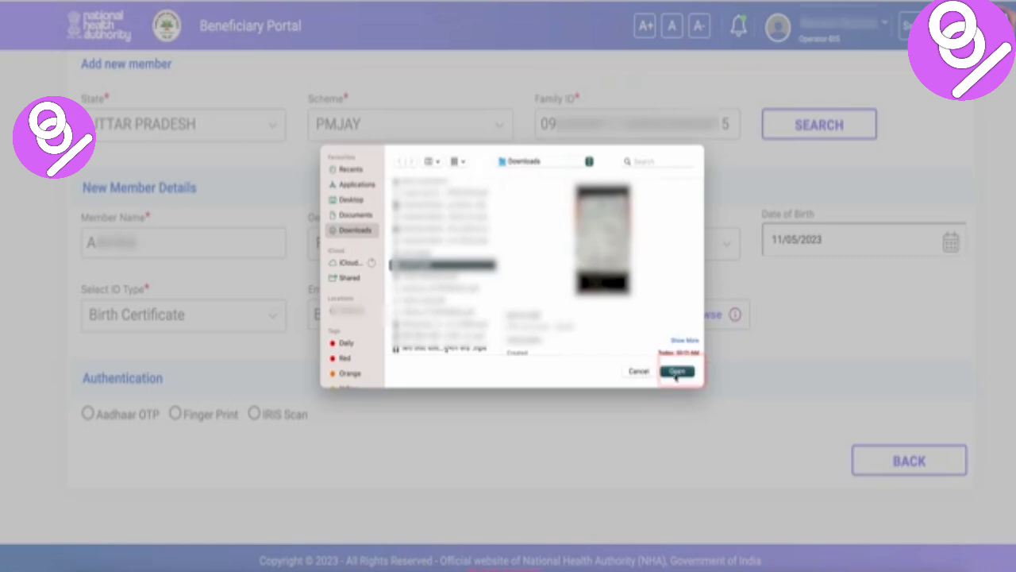
left_click(679, 372)
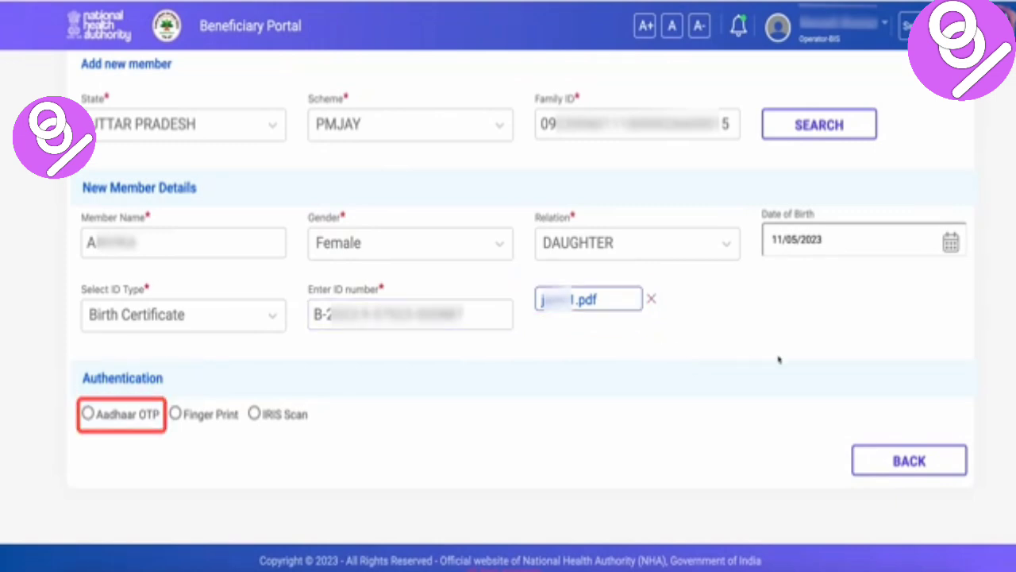
Choose Aadhaar OTP authentication for the new member, enter their Aadhaar number and verify it
left_click(88, 414)
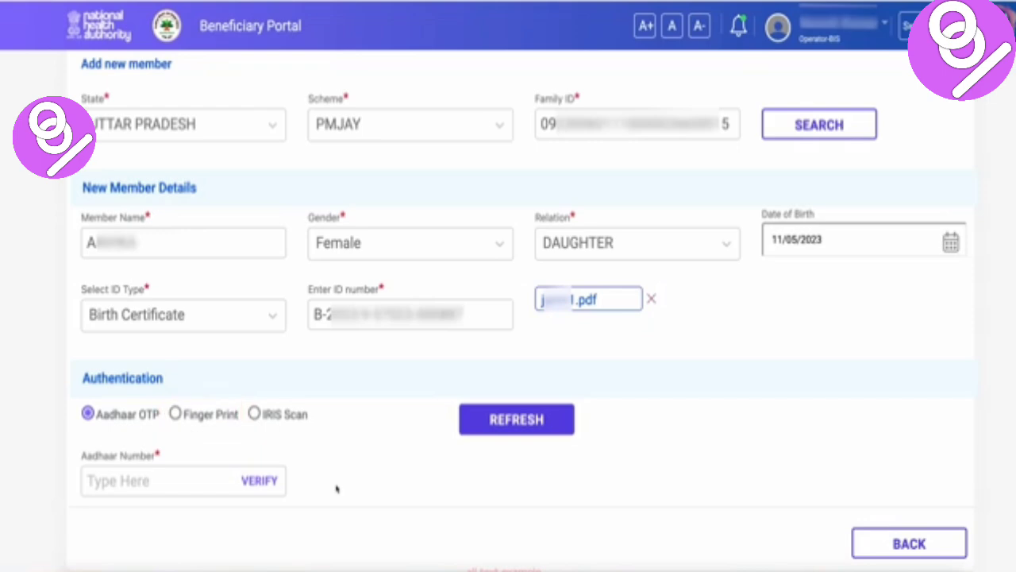
left_click(143, 481)
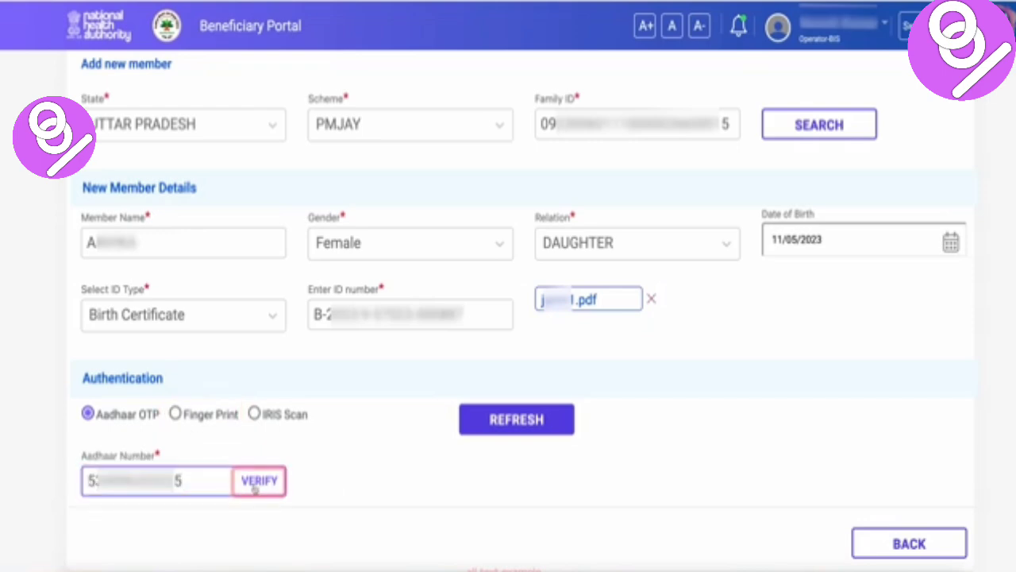
left_click(256, 482)
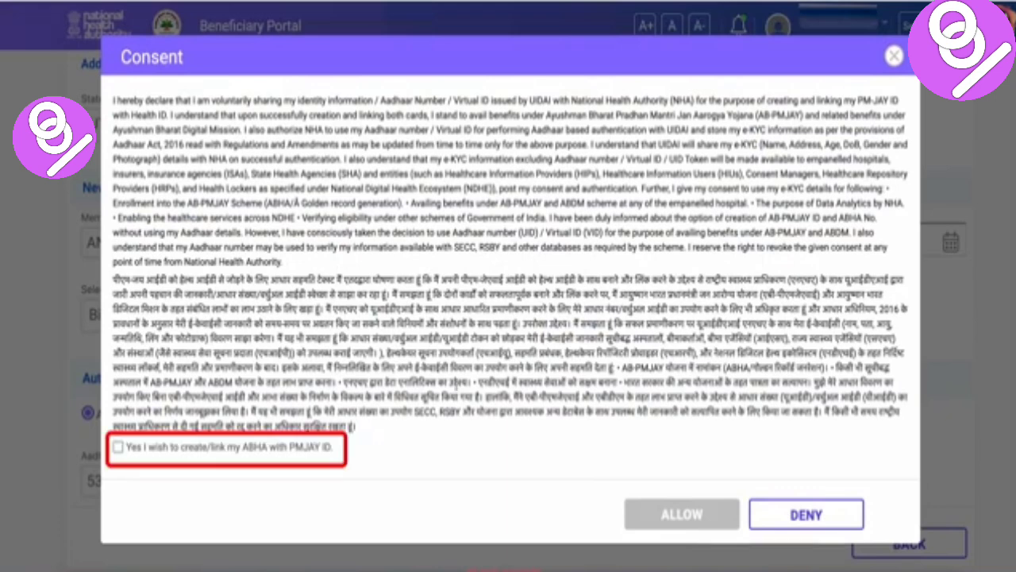
Consent to linking ABHA with the PM-JAY ID and enter the received Aadhaar OTP
left_click(117, 447)
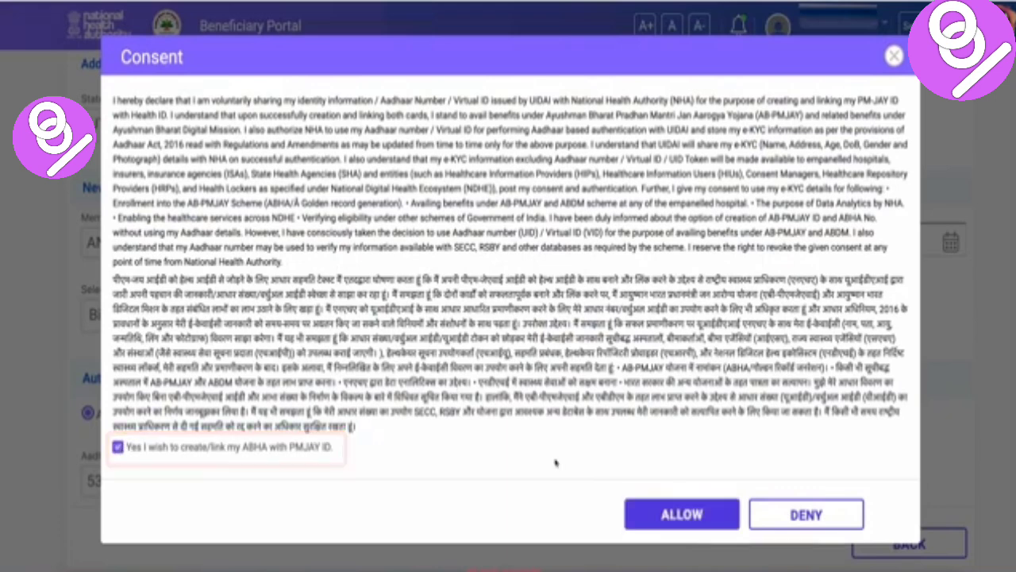
left_click(678, 520)
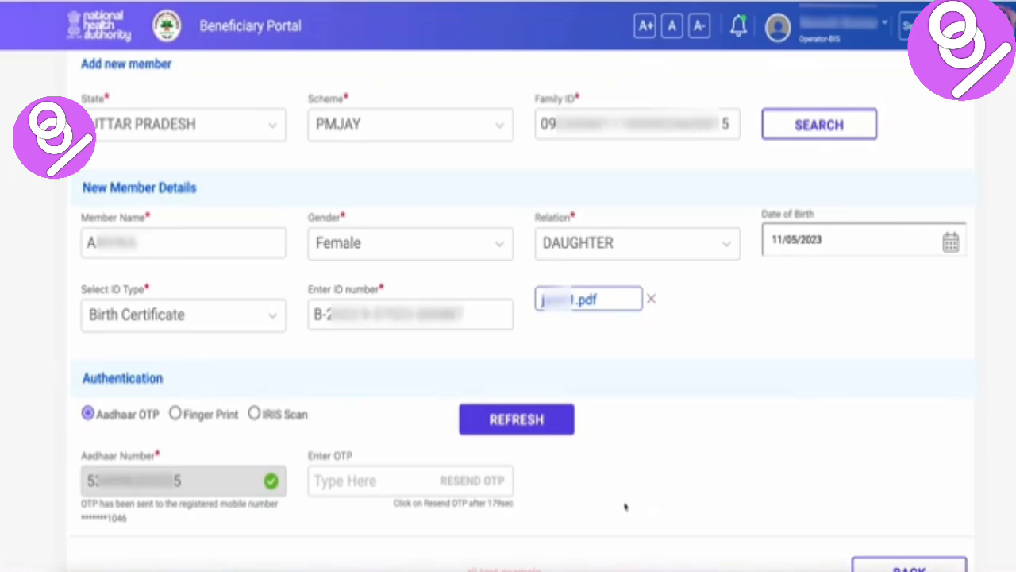
scroll(625, 506, "down", 1)
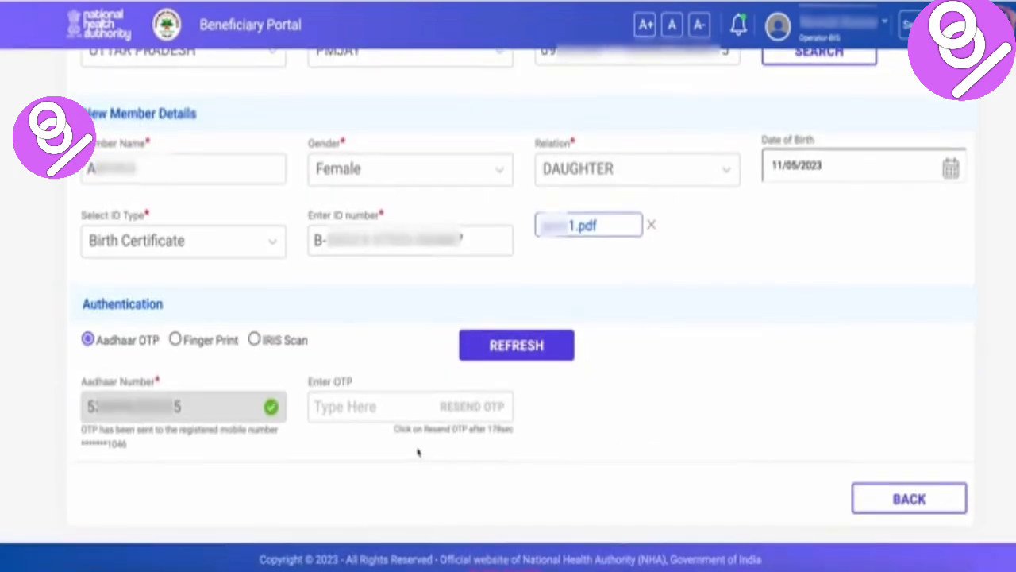
left_click(360, 408)
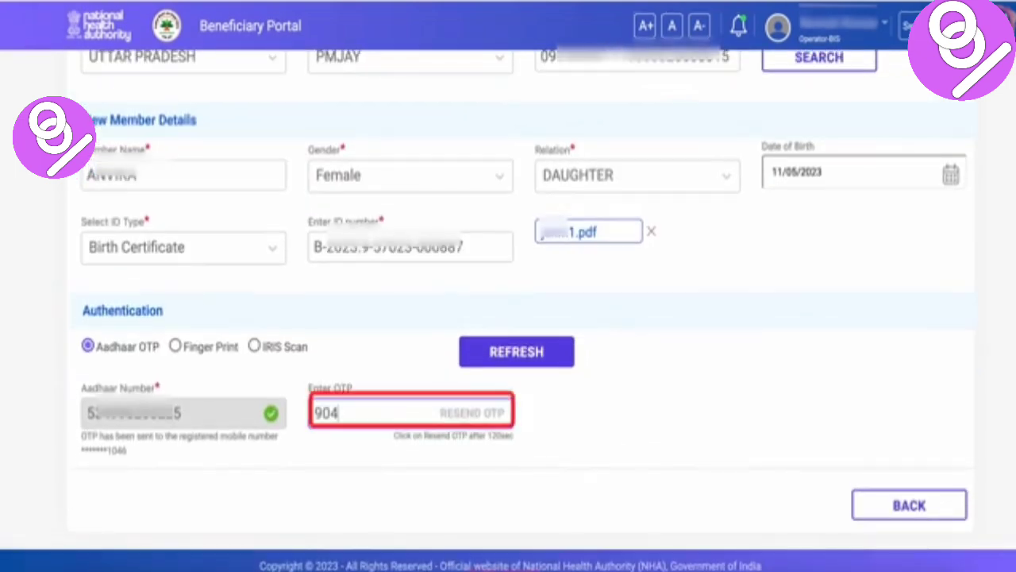
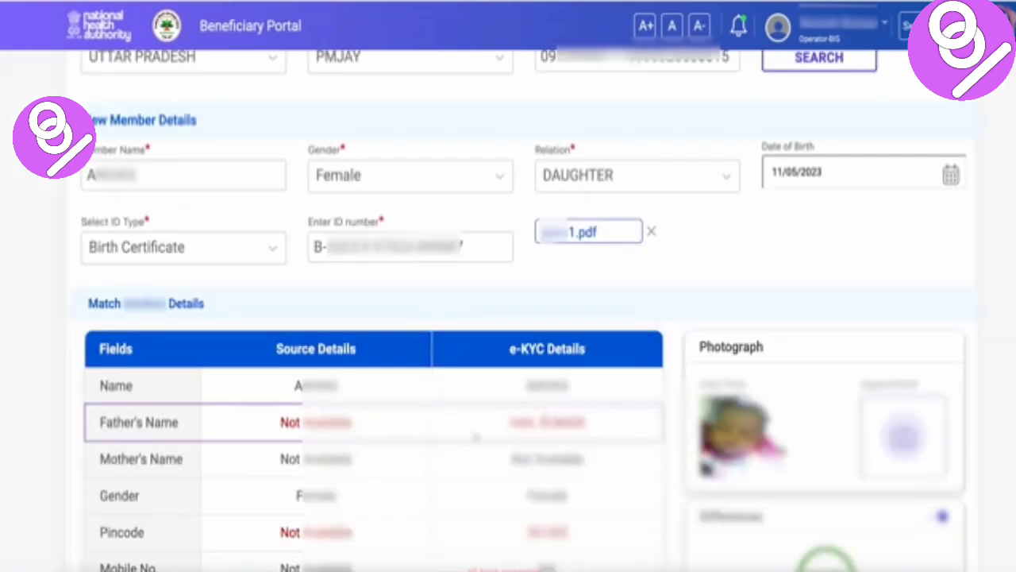
Scroll through the Match Details table to review the 100.00% e-KYC matching score
scroll(486, 438, "down", 1)
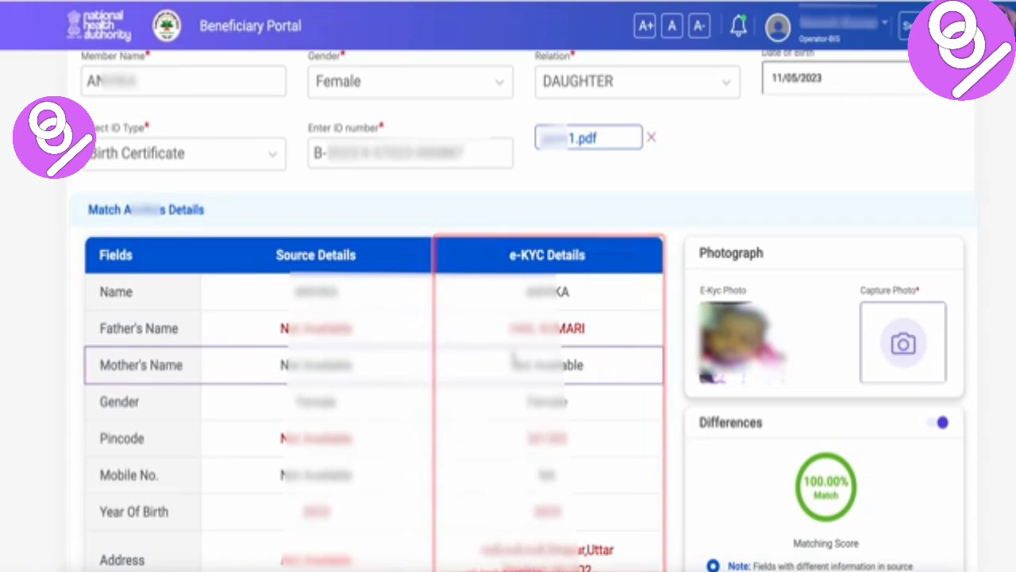
scroll(617, 289, "down", 1)
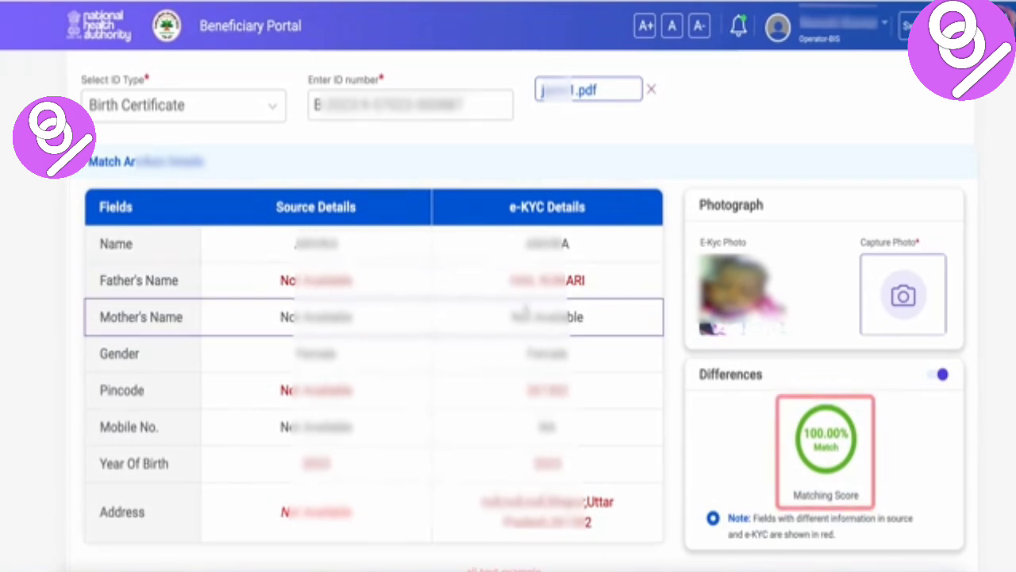
scroll(683, 362, "down", 1)
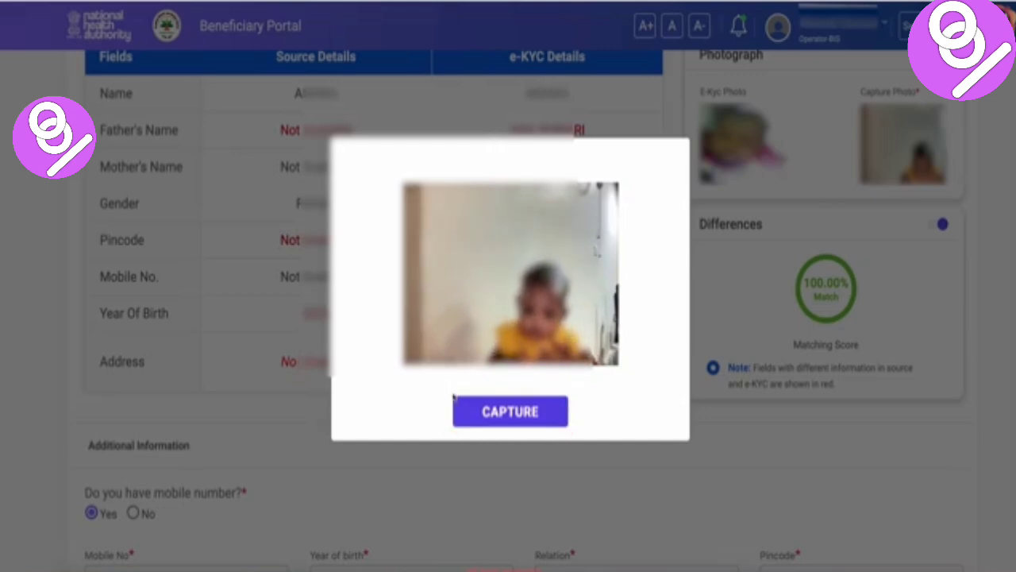
Capture and accept the member's live photo, then scroll to the Additional Information section
left_click(471, 405)
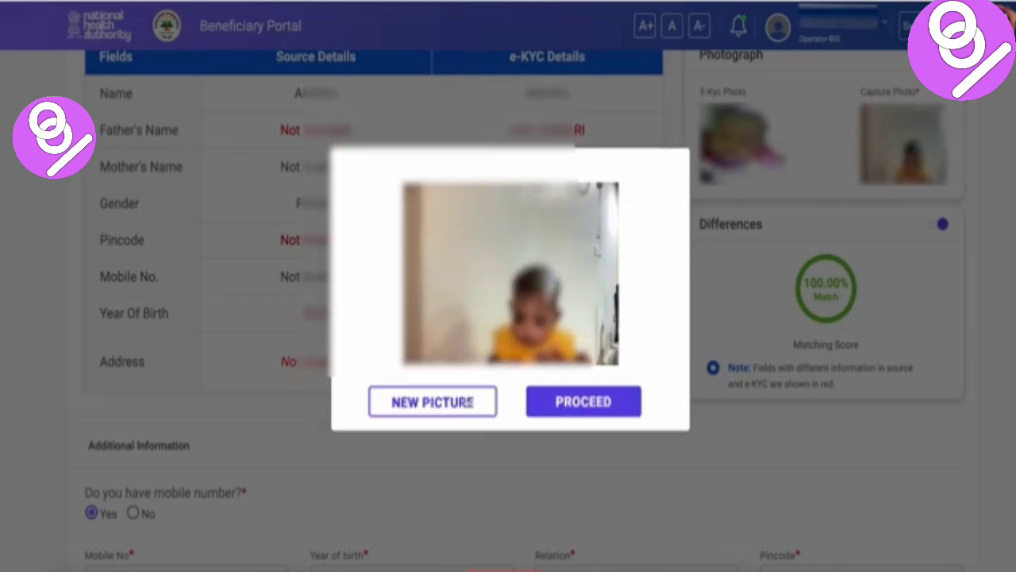
left_click(560, 401)
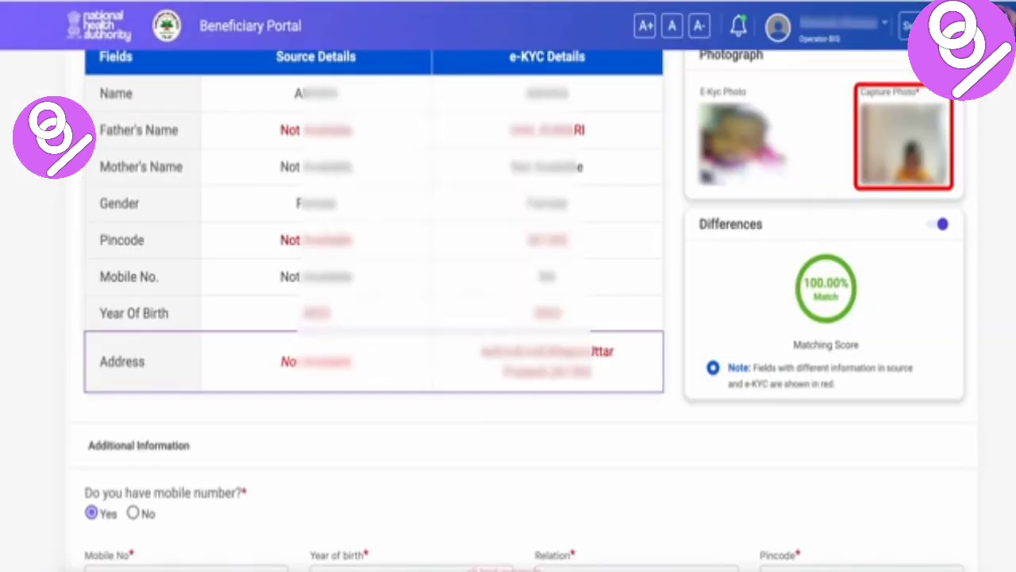
scroll(864, 322, "down", 2)
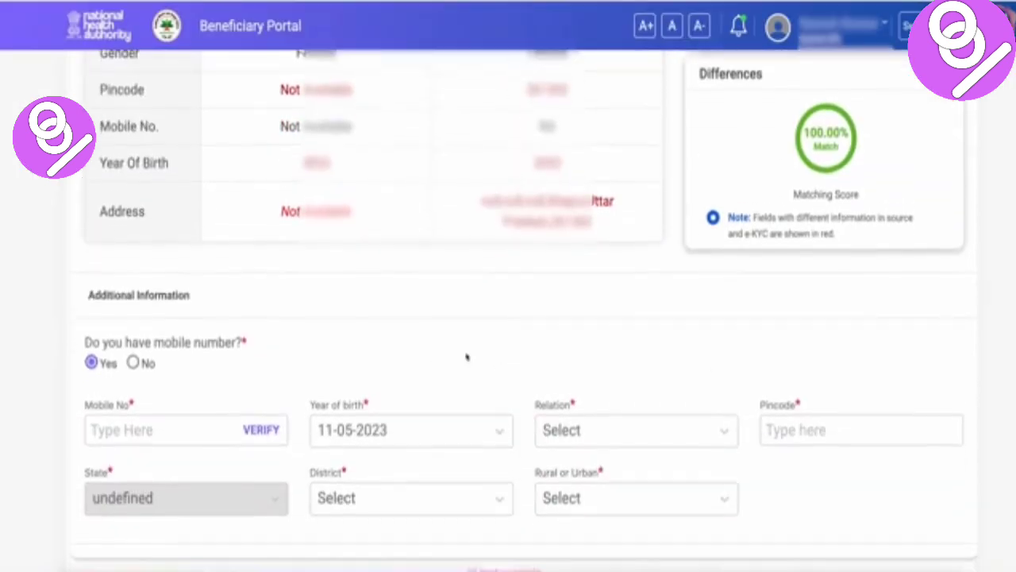
scroll(504, 382, "down", 2)
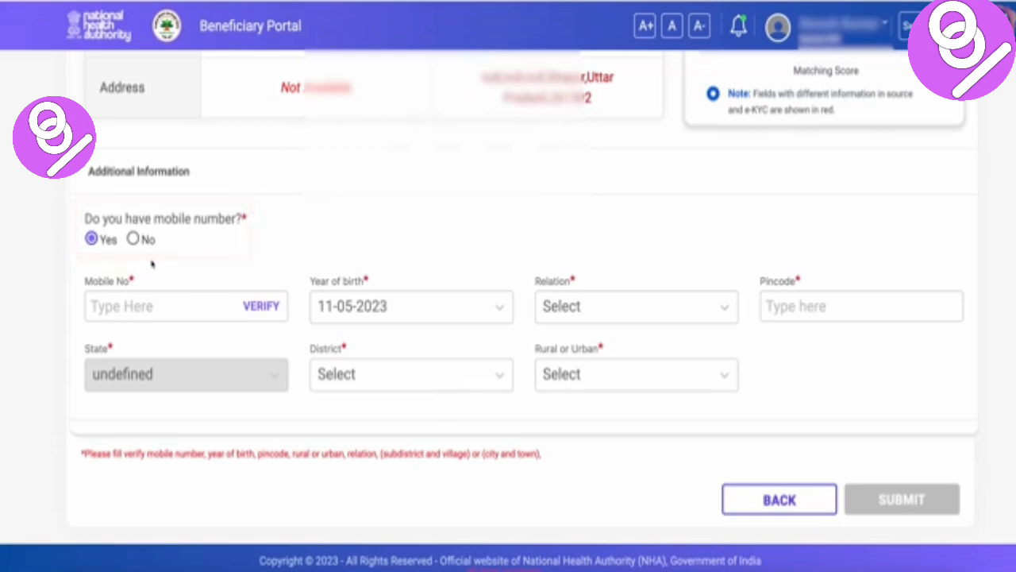
Mark the member as having no mobile number, set relation to DAUGHTER, and enter the pincode
left_click(137, 306)
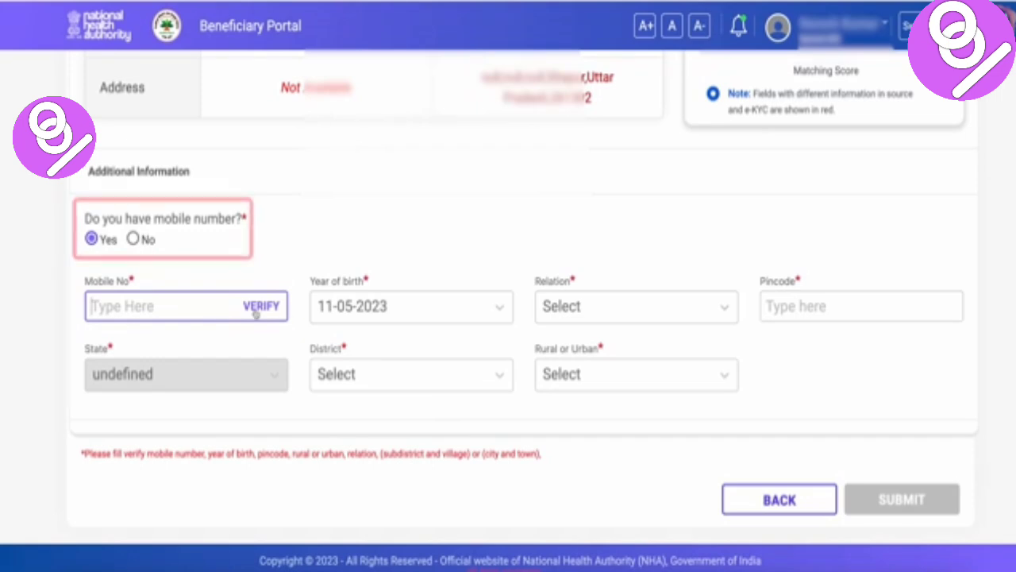
left_click(133, 239)
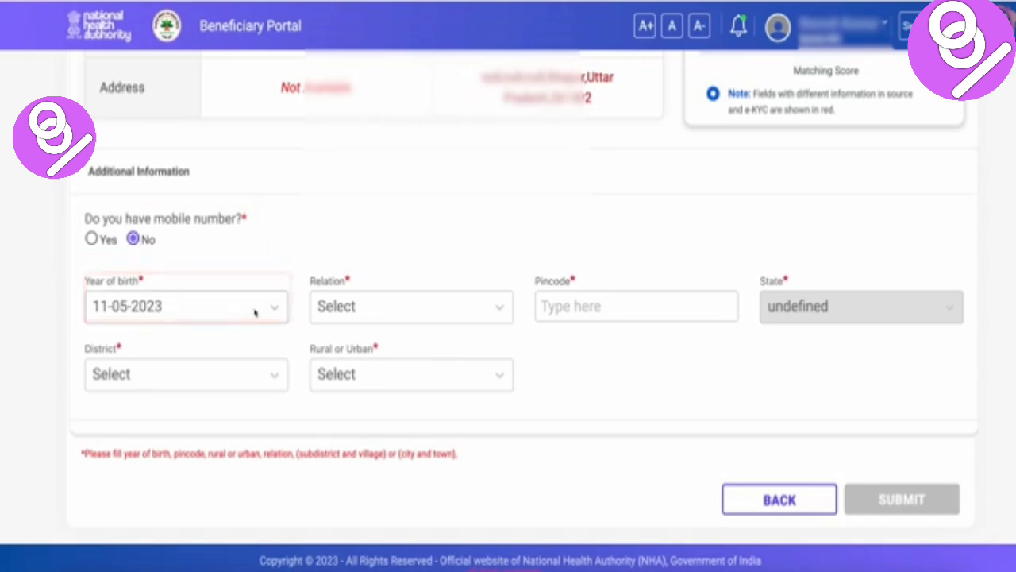
left_click(397, 312)
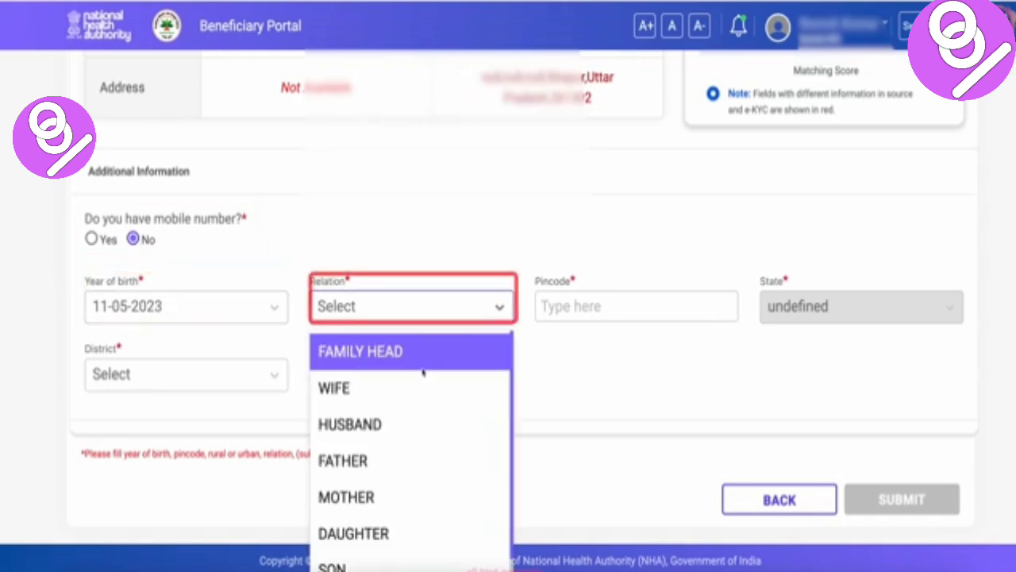
left_click(353, 534)
left_click(559, 307)
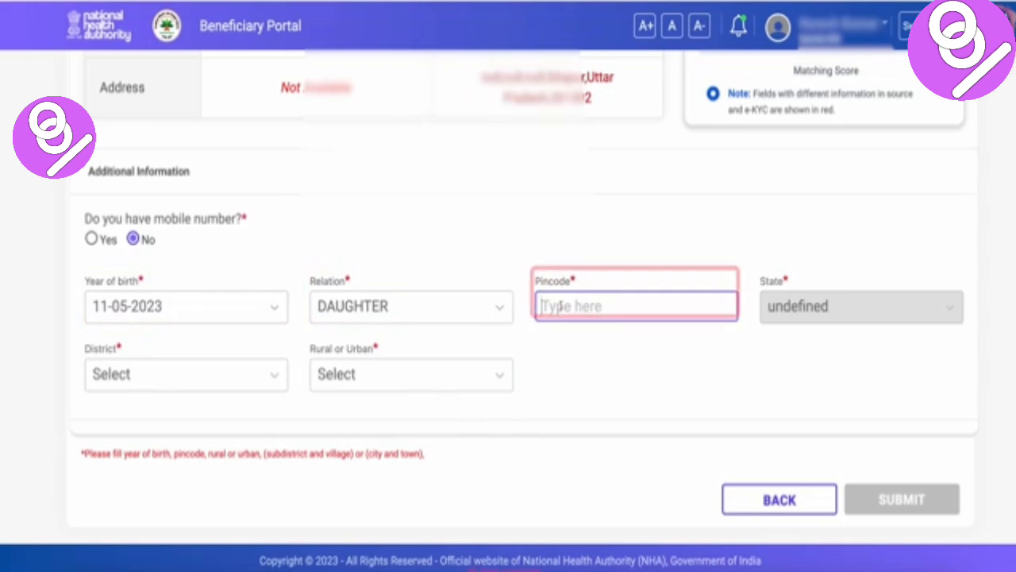
type("26")
Choose SITAPUR district, Rural area, the sub-district and village, and submit the details
left_click(218, 379)
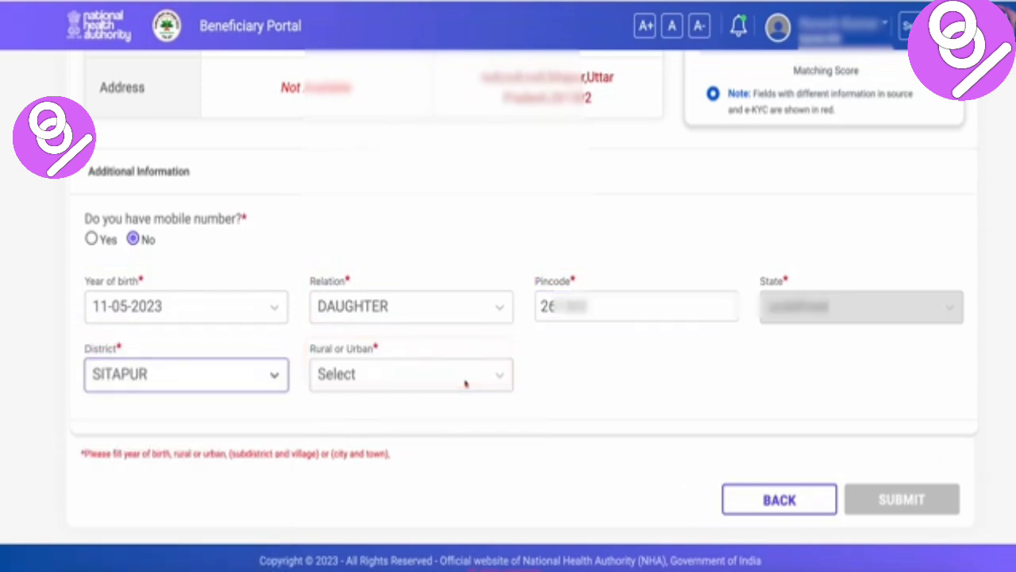
left_click(466, 381)
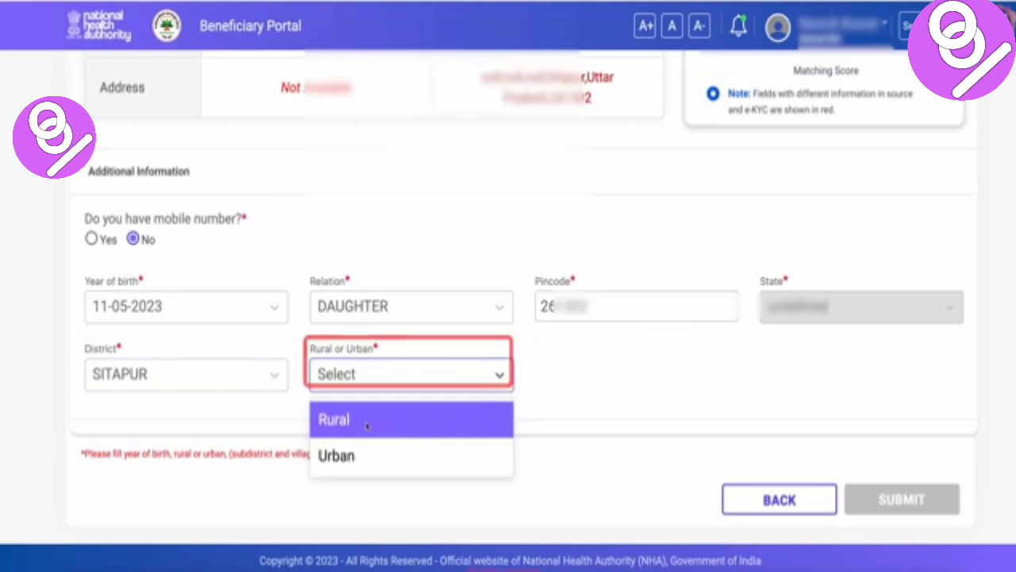
left_click(367, 421)
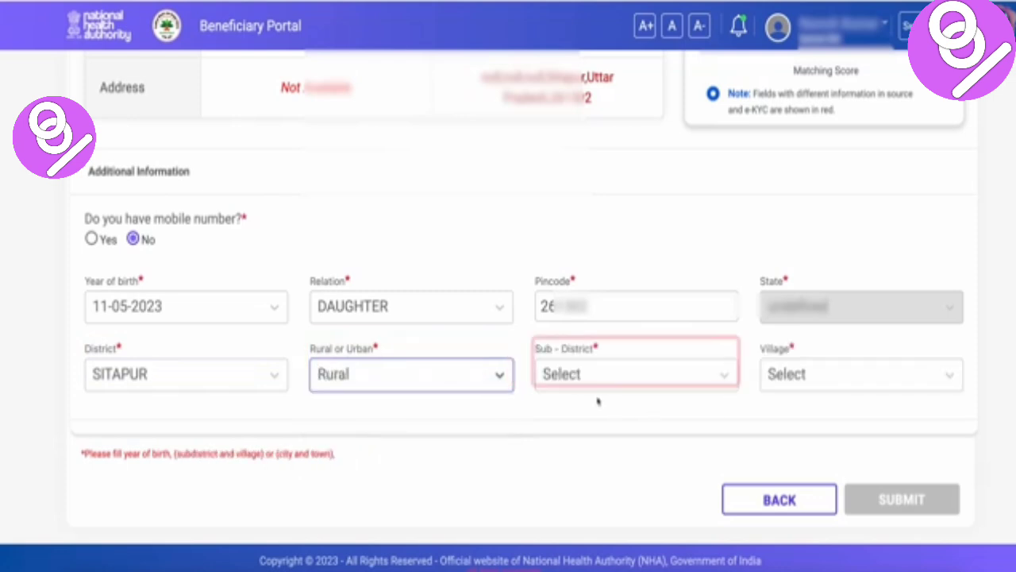
left_click(626, 386)
scroll(587, 492, "down", 1)
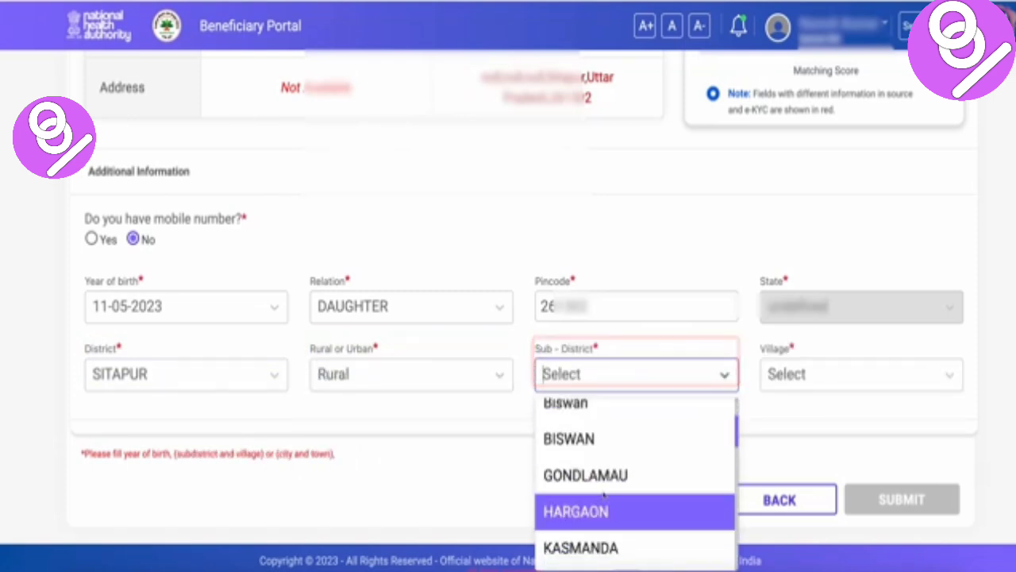
scroll(608, 509, "down", 3)
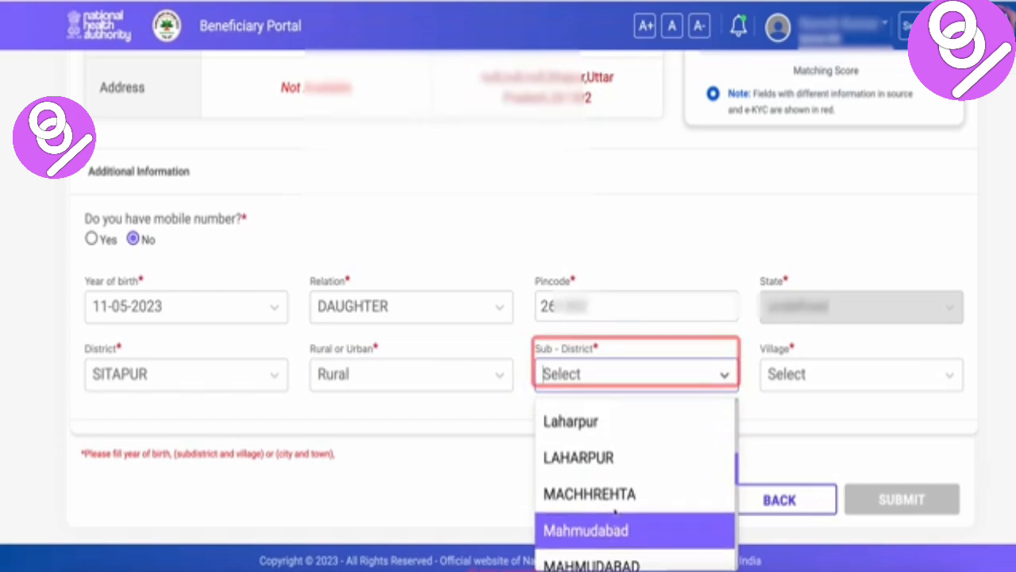
left_click(615, 511)
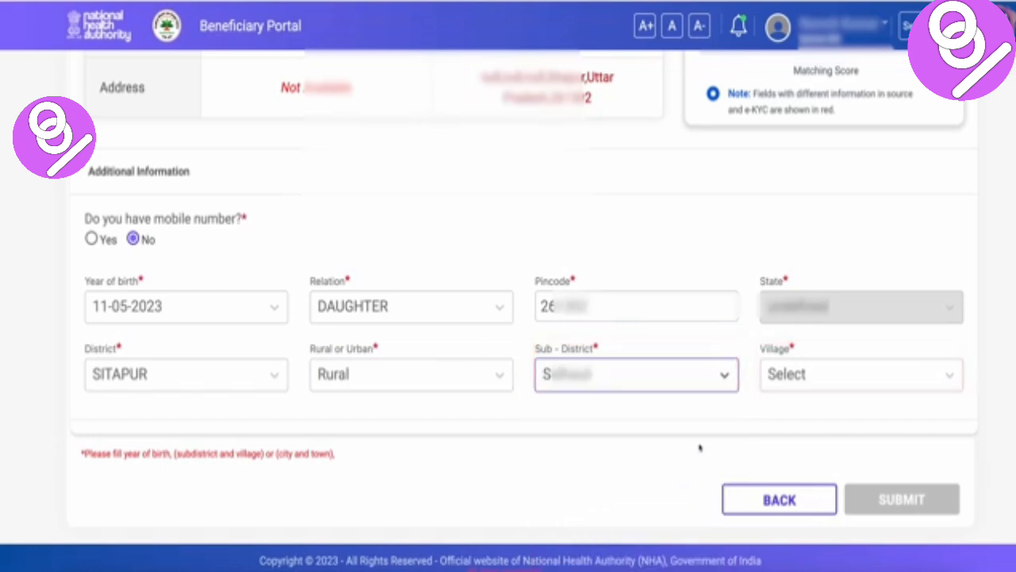
left_click(774, 381)
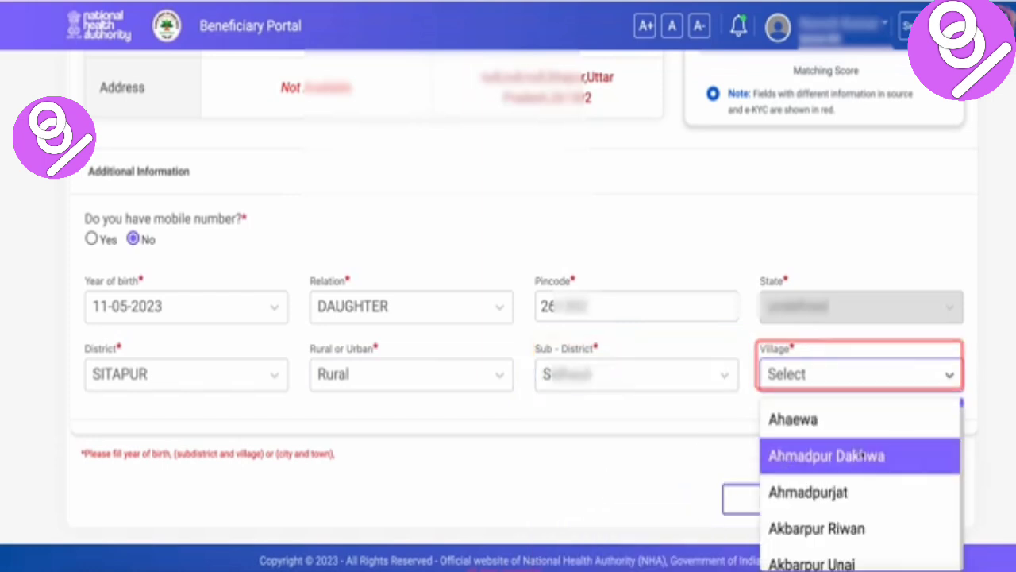
scroll(852, 490, "down", 2)
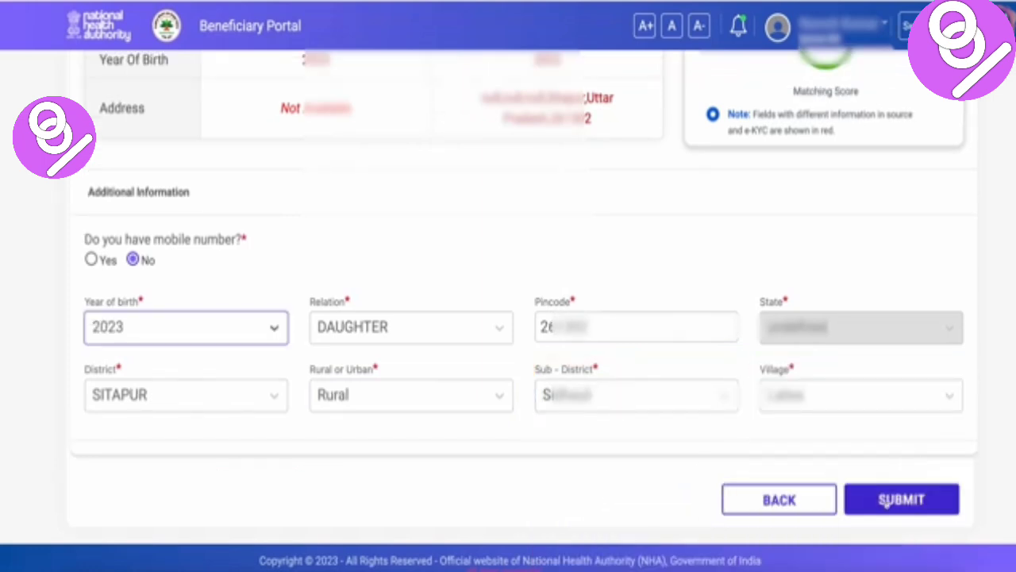
left_click(901, 503)
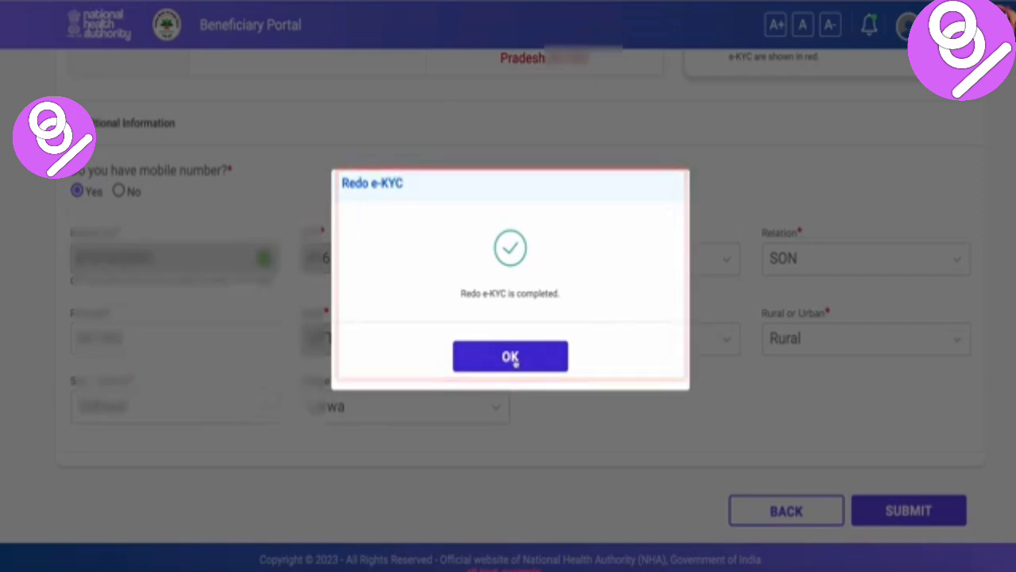
Confirm the Redo e-KYC completion message with OK to reach the Download Card page
left_click(510, 358)
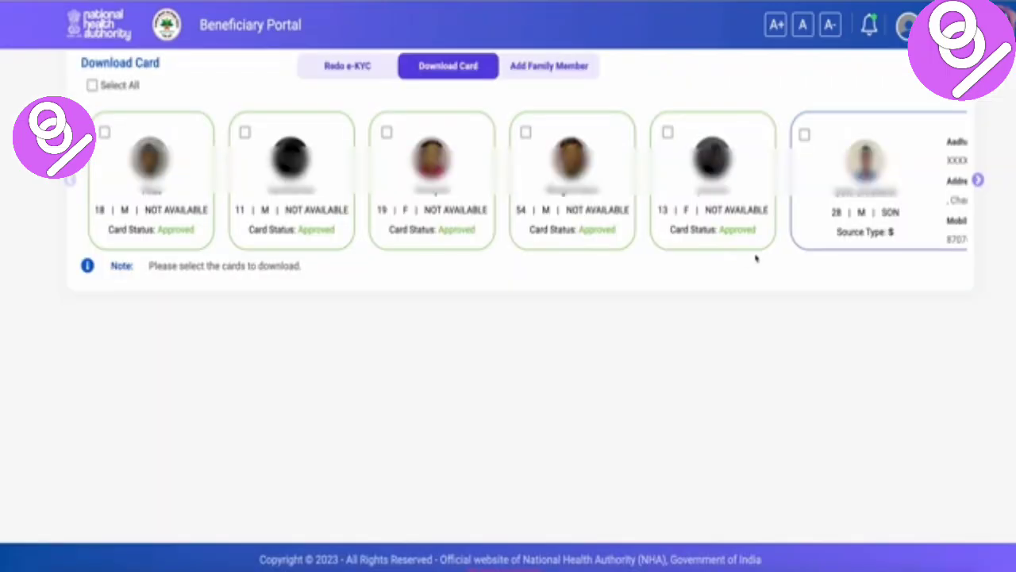